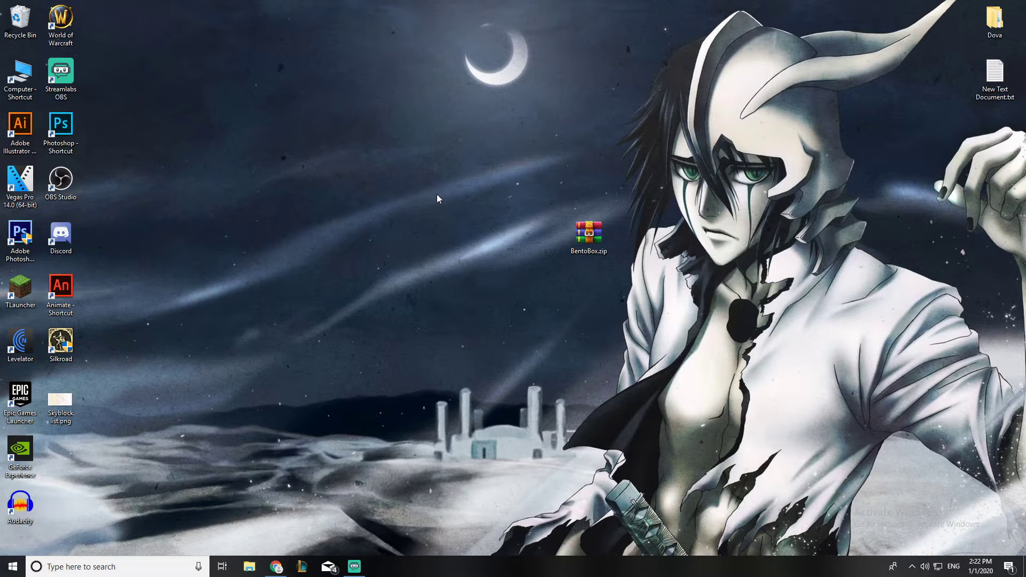
Refresh the desktop and bring the SpigotMC BentoBox resource page back into view.
{"action": "right_click", "coordinate": [354, 188]}
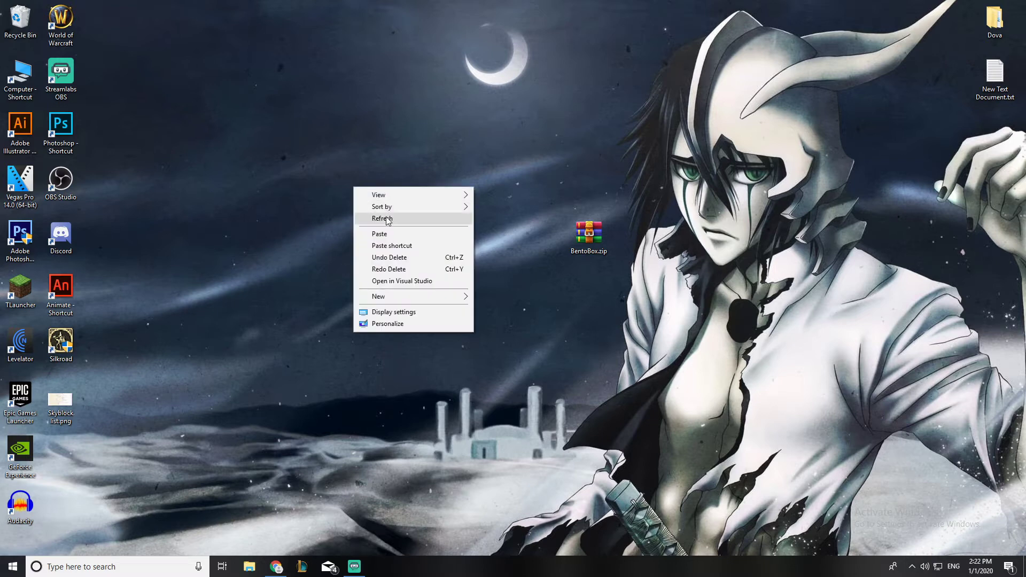
{"action": "left_click", "coordinate": [387, 220]}
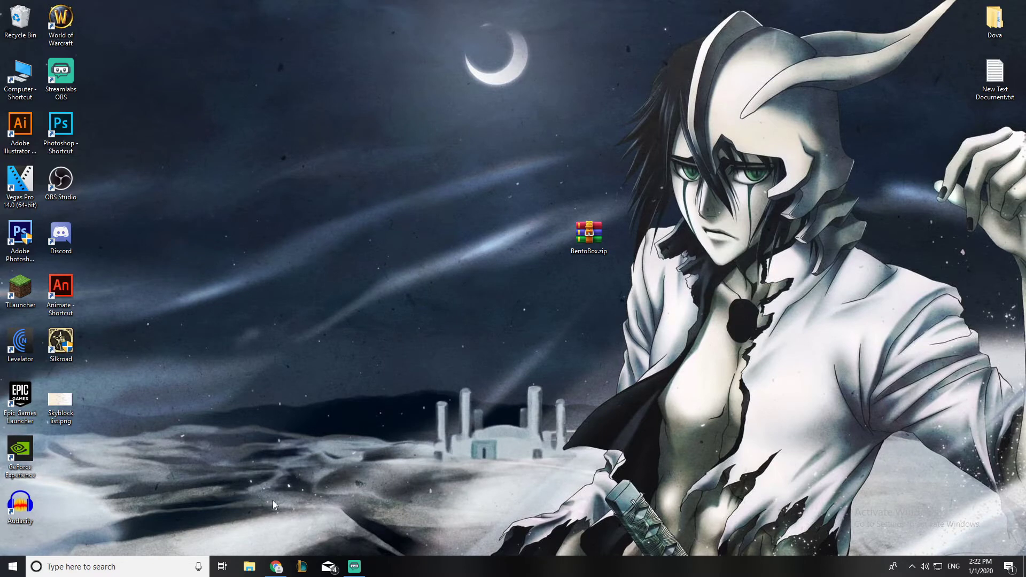
{"action": "left_click", "coordinate": [276, 567]}
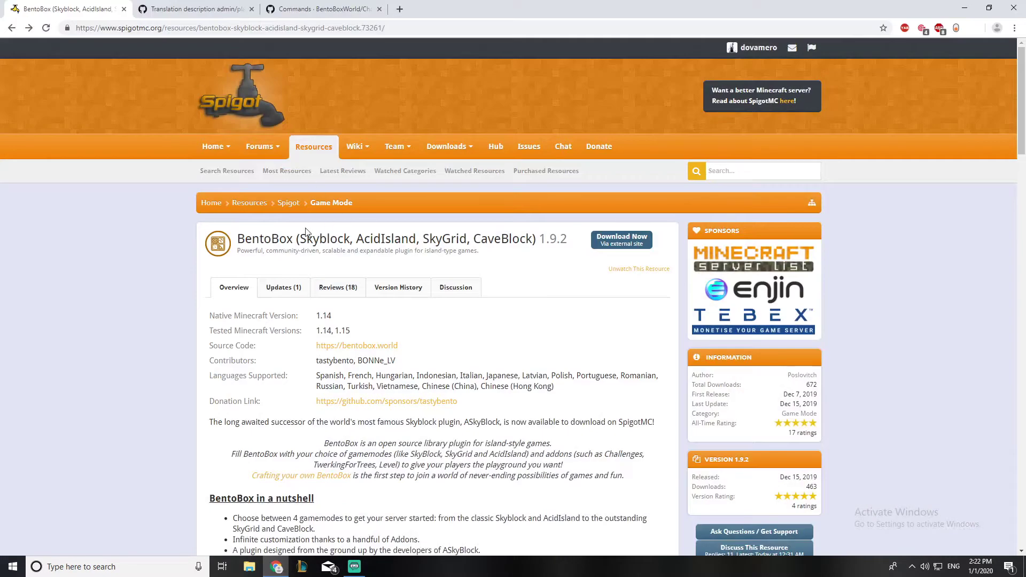
Read through the BentoBox description and follow its 'Download Now (Via external site)' link.
{"action": "scroll", "coordinate": [326, 233], "scroll_direction": "down", "scroll_amount": 3}
{"action": "scroll", "coordinate": [331, 160], "scroll_direction": "up", "scroll_amount": 3}
{"action": "scroll", "coordinate": [390, 238], "scroll_direction": "down", "scroll_amount": 7}
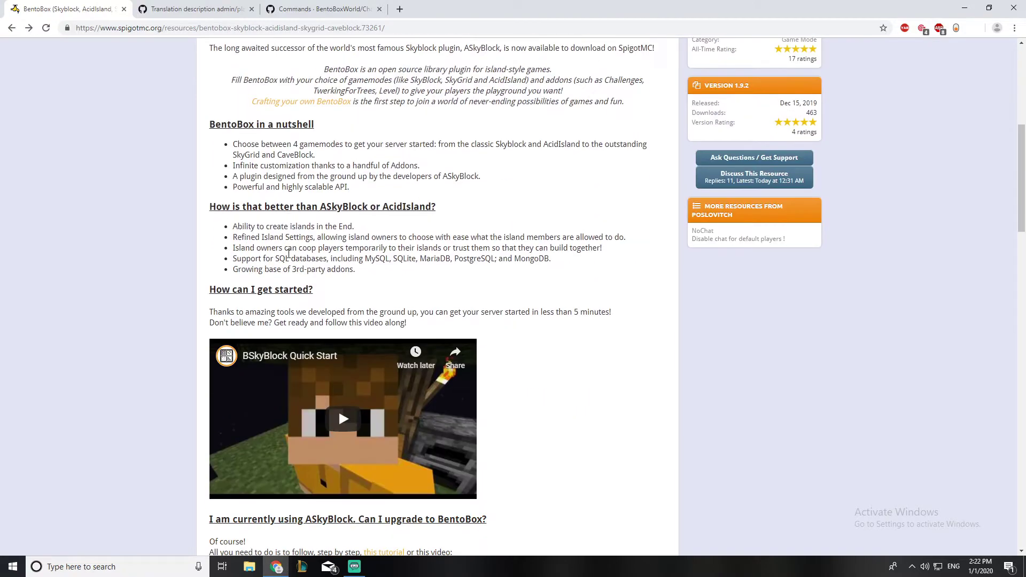
{"action": "scroll", "coordinate": [323, 225], "scroll_direction": "down", "scroll_amount": 3}
{"action": "scroll", "coordinate": [130, 210], "scroll_direction": "down", "scroll_amount": 5}
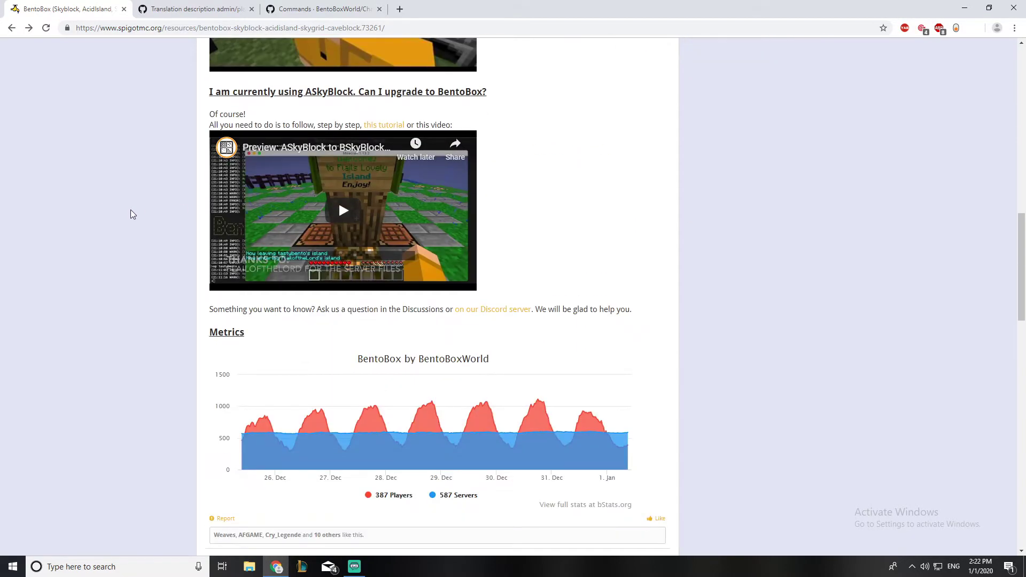
{"action": "scroll", "coordinate": [168, 201], "scroll_direction": "up", "scroll_amount": 15}
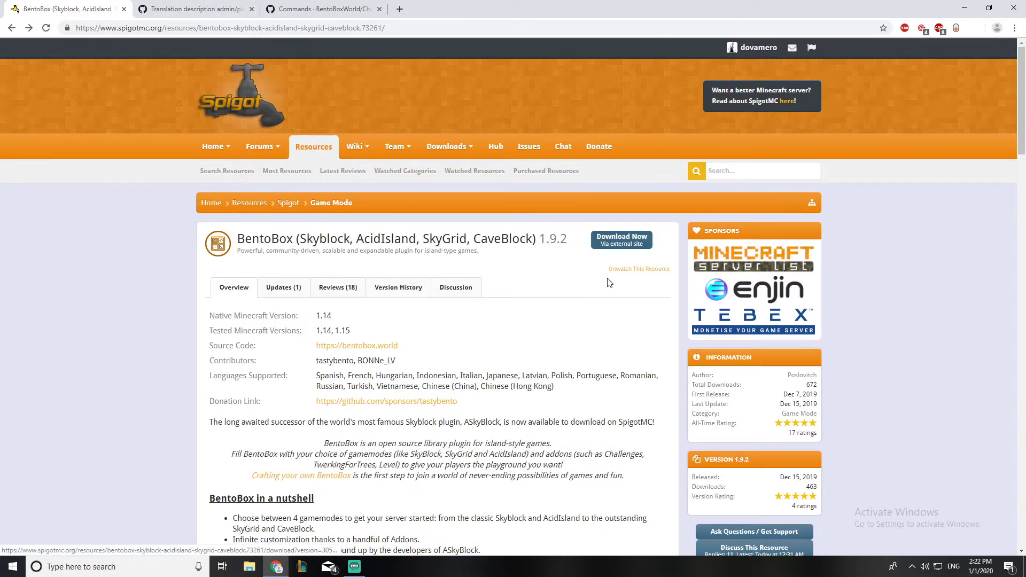
{"action": "left_click", "coordinate": [620, 240]}
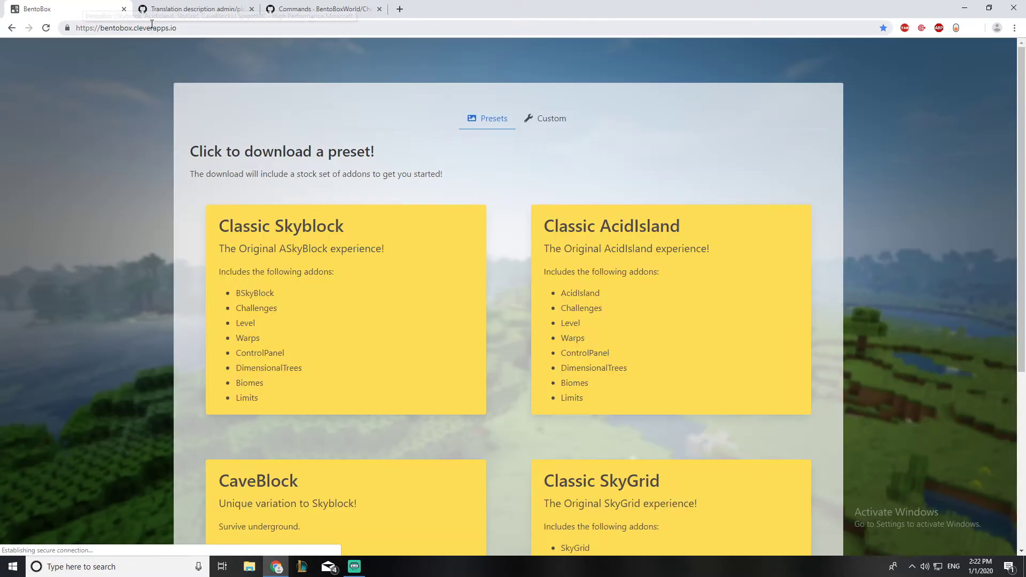
Browse the preset bundles, then view the Custom list with BSkyBlock, AcidIsland, CaveBlock and SkyGrid.
{"action": "scroll", "coordinate": [694, 188], "scroll_direction": "down", "scroll_amount": 5}
{"action": "scroll", "coordinate": [540, 257], "scroll_direction": "up", "scroll_amount": 5}
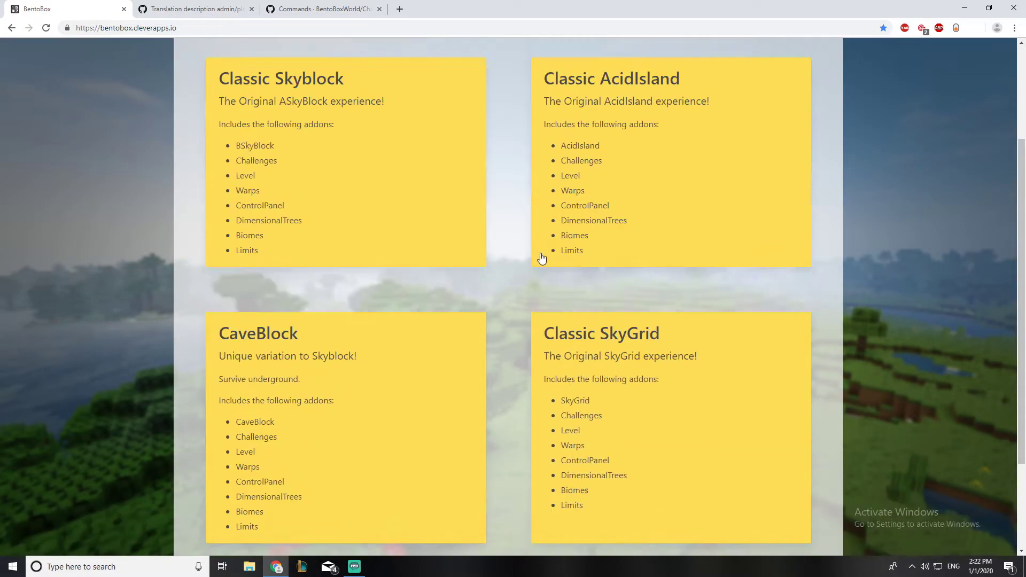
{"action": "scroll", "coordinate": [391, 233], "scroll_direction": "down", "scroll_amount": 1}
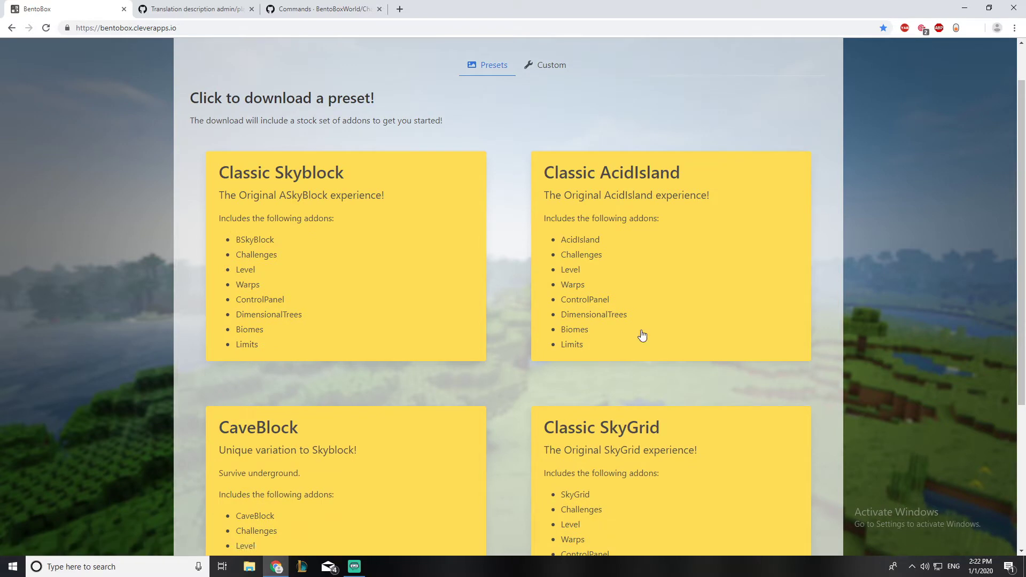
{"action": "scroll", "coordinate": [302, 291], "scroll_direction": "down", "scroll_amount": 1}
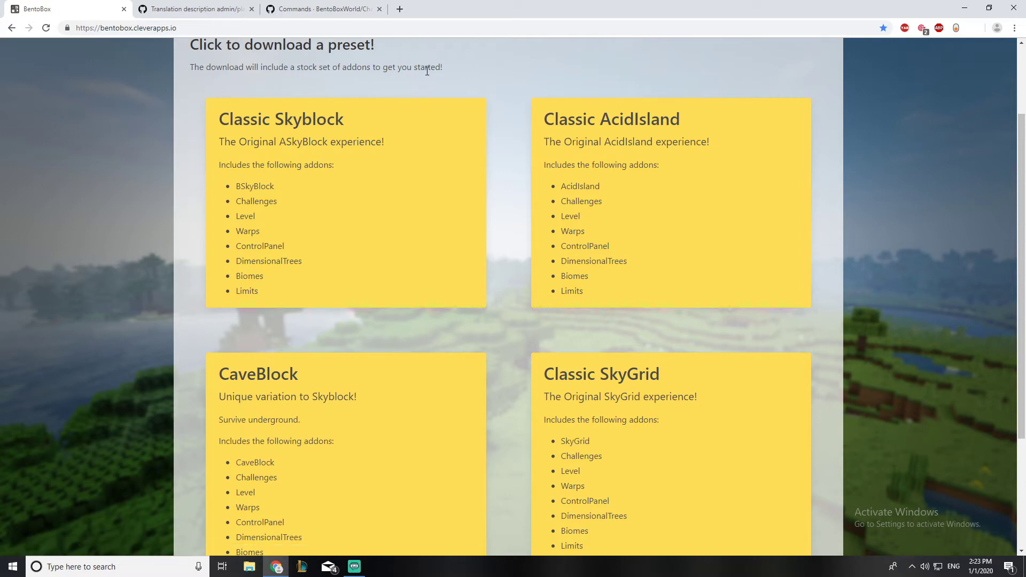
{"action": "left_click_drag", "start_coordinate": [412, 63], "coordinate": [381, 65]}
{"action": "left_click", "coordinate": [382, 65]}
{"action": "scroll", "coordinate": [446, 187], "scroll_direction": "down", "scroll_amount": 2}
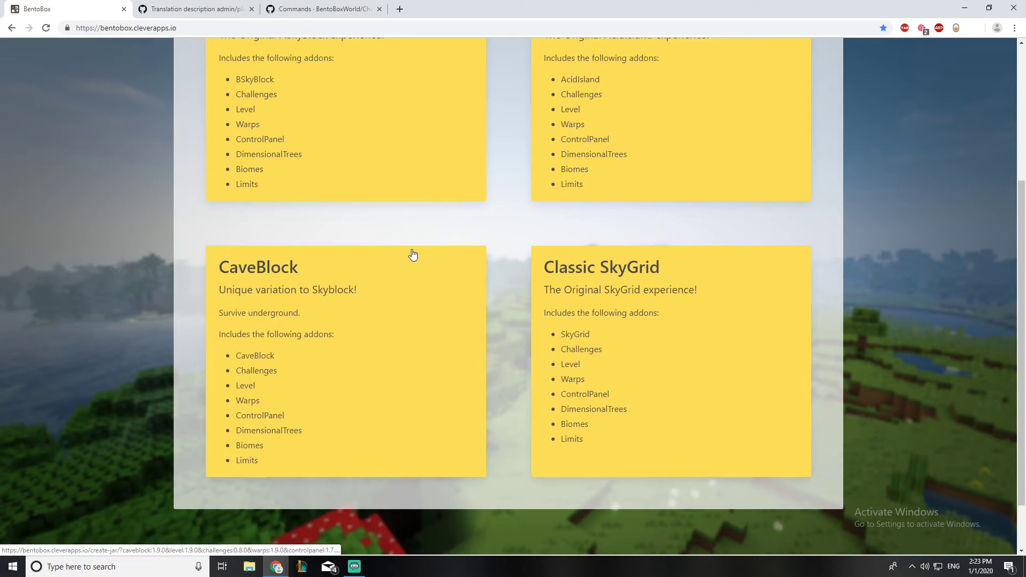
{"action": "scroll", "coordinate": [348, 195], "scroll_direction": "up", "scroll_amount": 4}
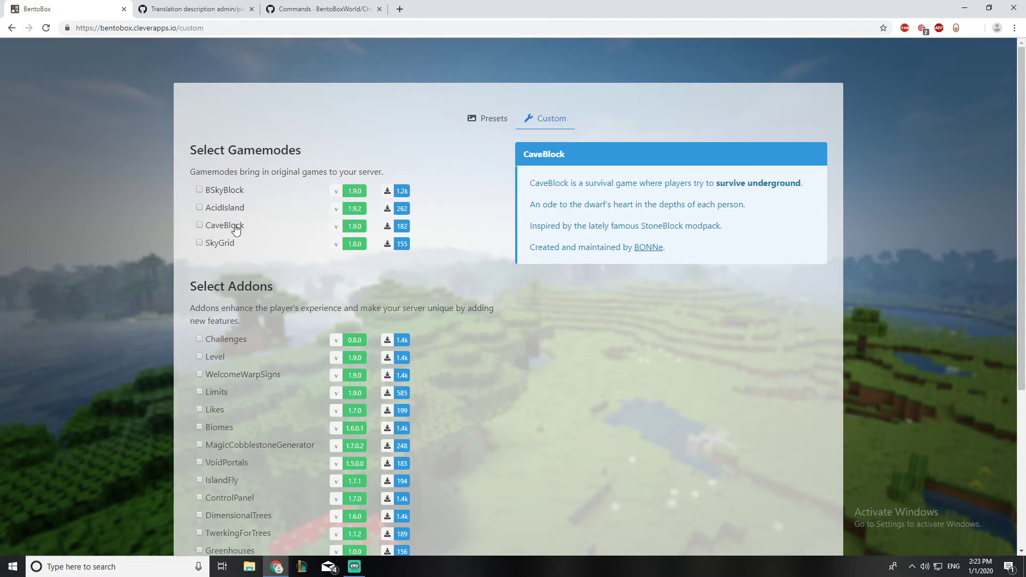
Return to Presets, download the Classic Skyblock bundle as BentoBox (3).zip, and minimise Chrome.
{"action": "scroll", "coordinate": [241, 291], "scroll_direction": "down", "scroll_amount": 1}
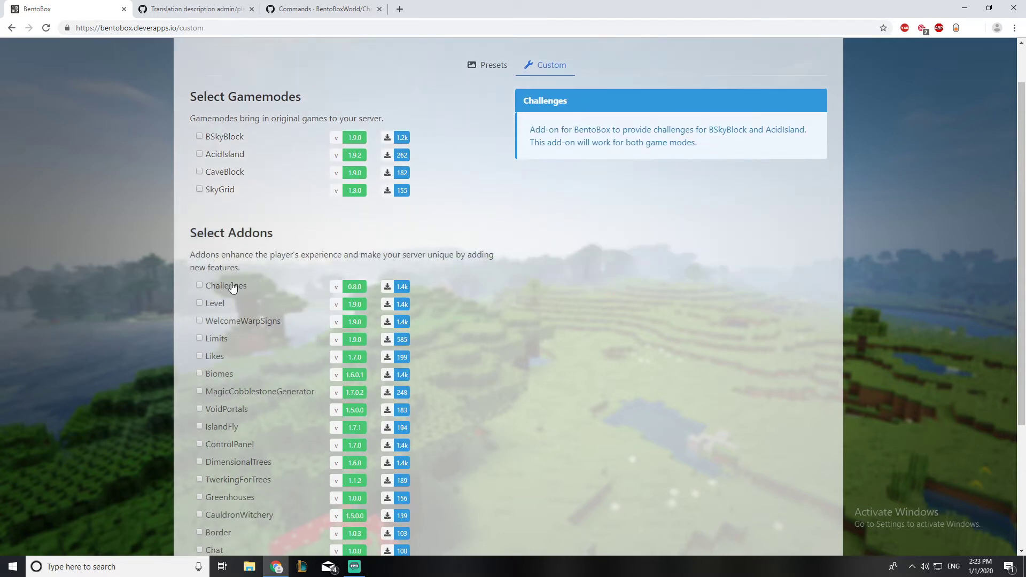
{"action": "scroll", "coordinate": [234, 289], "scroll_direction": "down", "scroll_amount": 1}
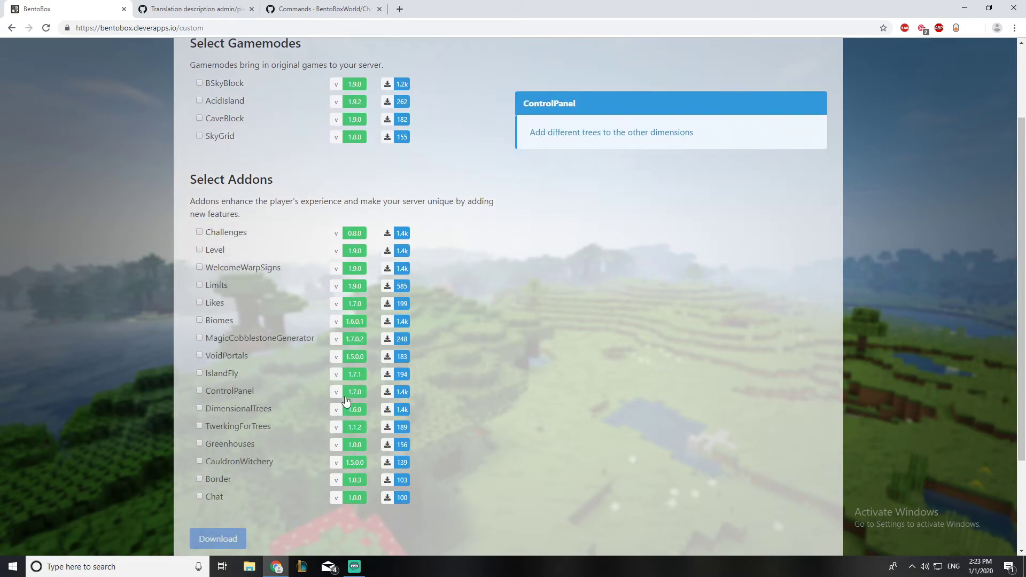
{"action": "scroll", "coordinate": [309, 158], "scroll_direction": "up", "scroll_amount": 2}
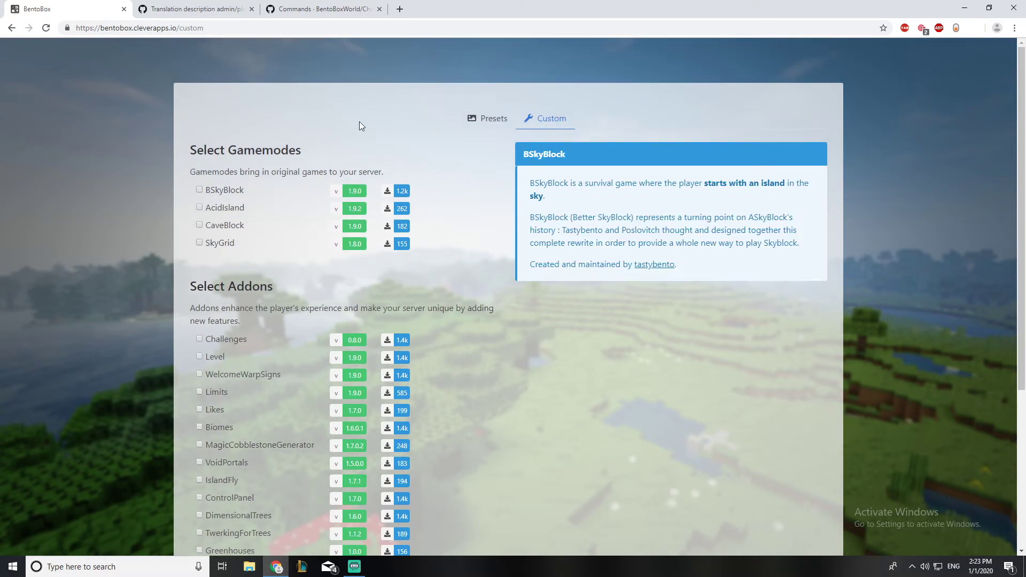
{"action": "left_click", "coordinate": [487, 120]}
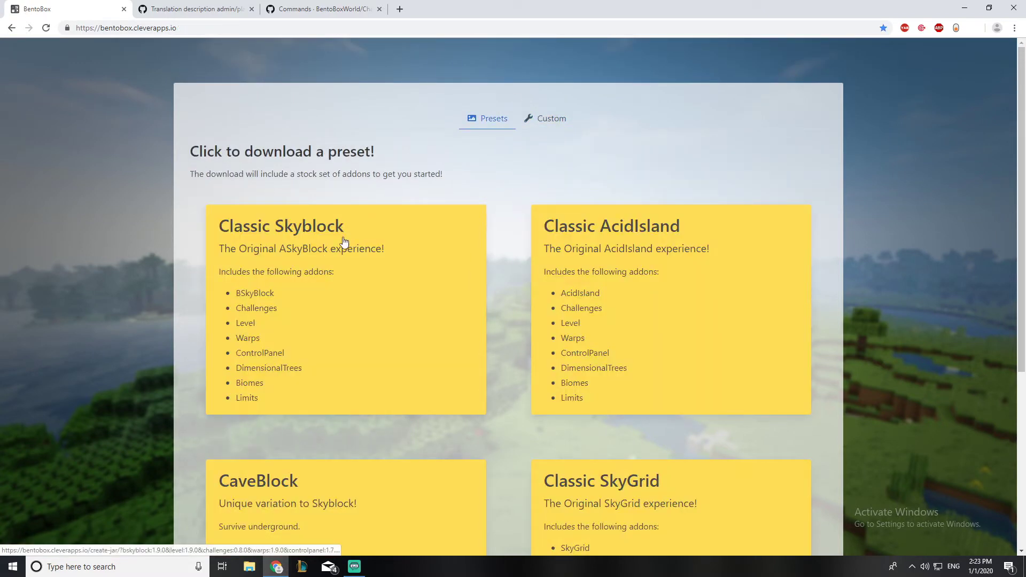
{"action": "left_click", "coordinate": [440, 219]}
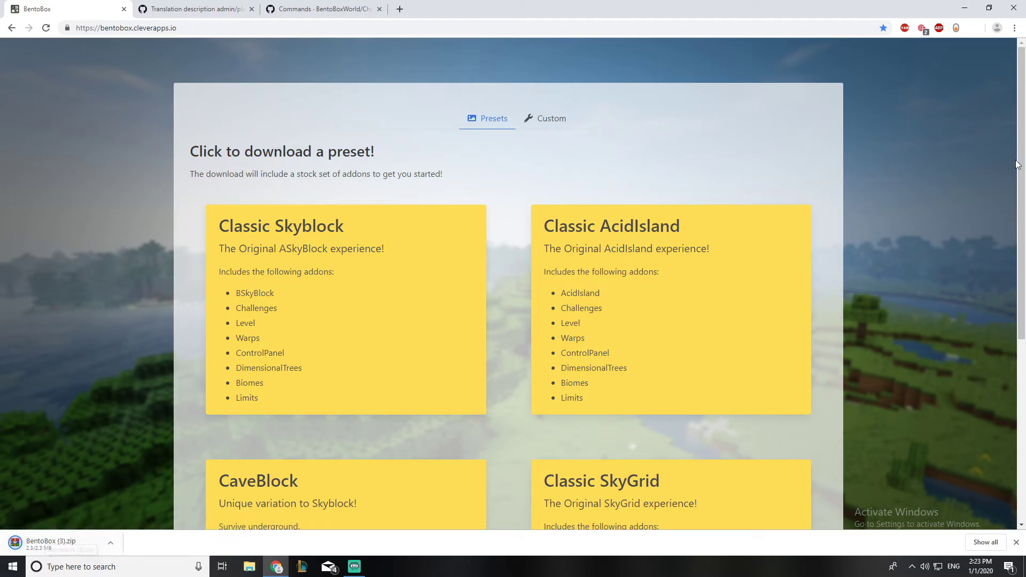
{"action": "left_click", "coordinate": [966, 7]}
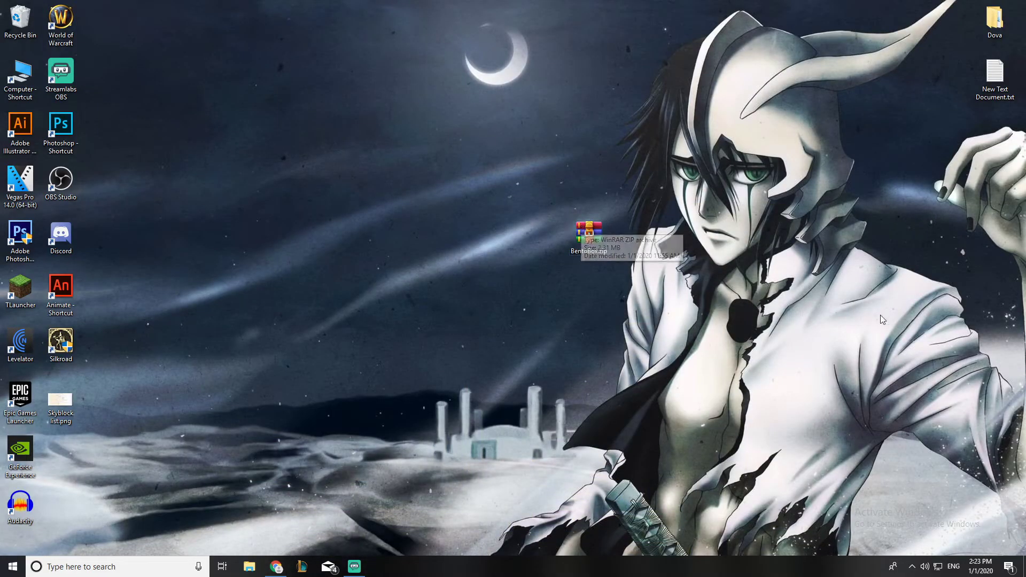
Open BentoBox.zip in WinRAR, dismiss the licence reminder, and open Dova > Server > plugins.
{"action": "double_click", "coordinate": [601, 230]}
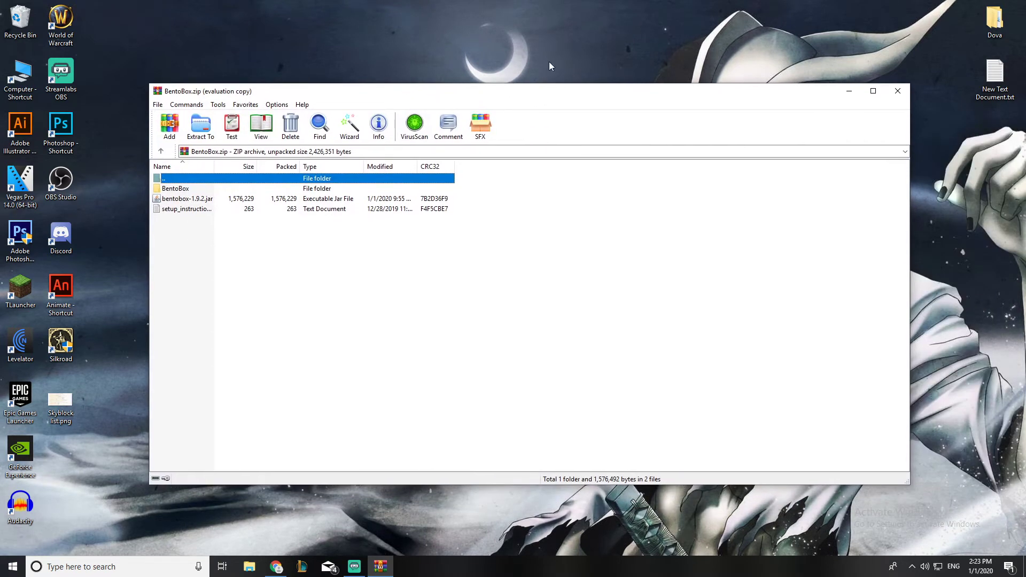
{"action": "left_click", "coordinate": [611, 246]}
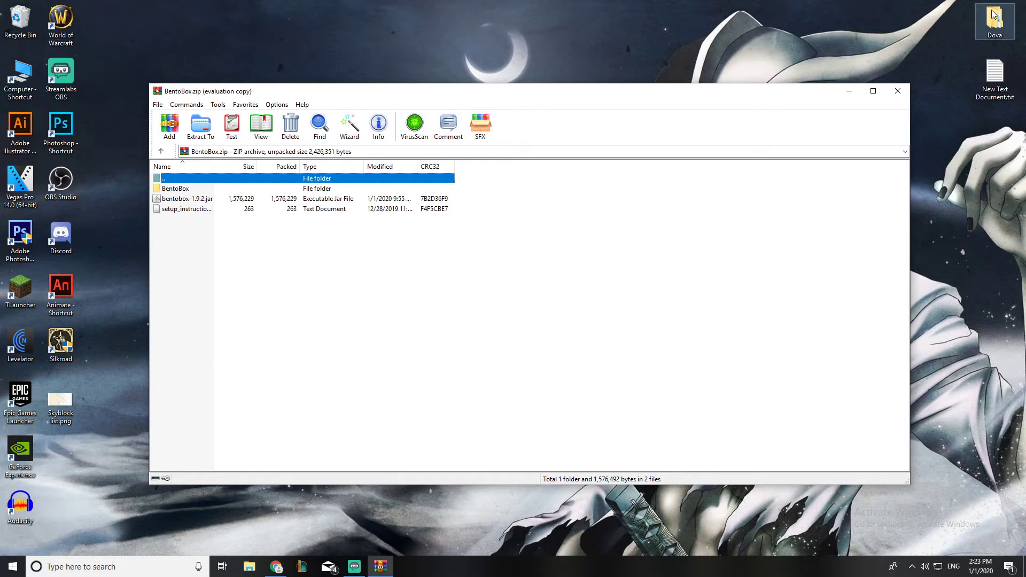
{"action": "double_click", "coordinate": [994, 17]}
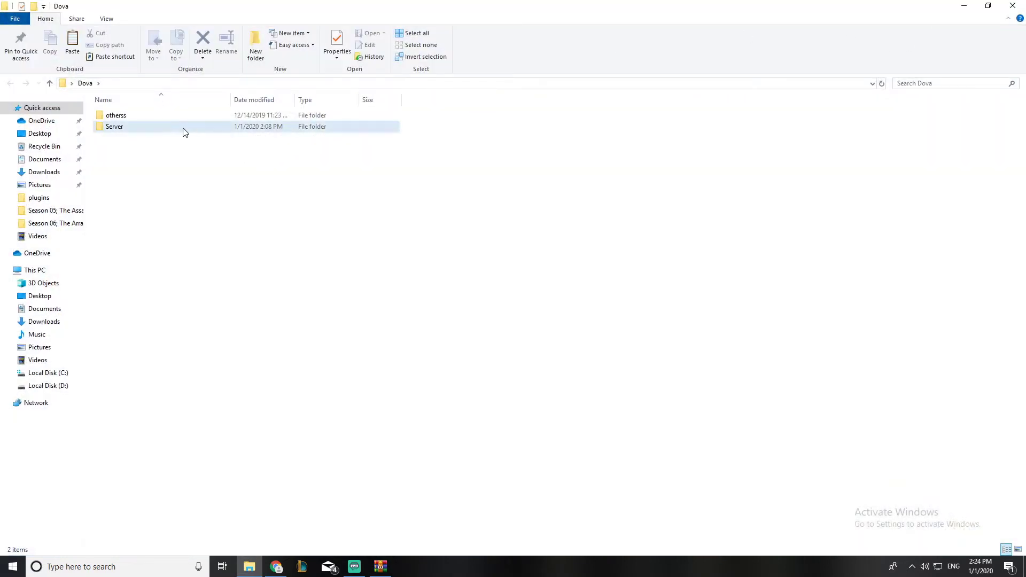
{"action": "double_click", "coordinate": [182, 129]}
{"action": "double_click", "coordinate": [124, 140]}
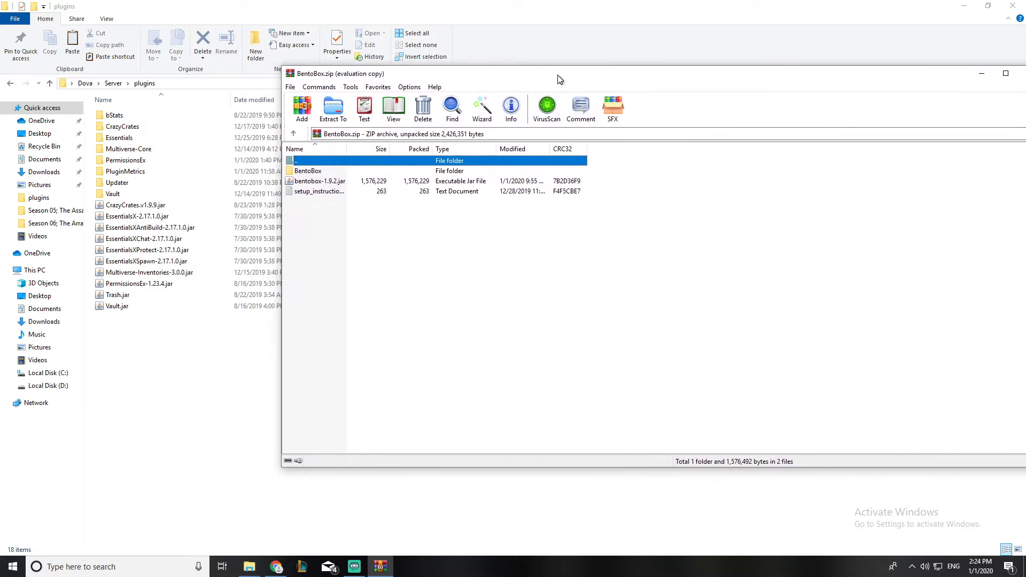
Copy bentobox-1.9.2.jar into the server's plugins folder and reopen that folder.
{"action": "left_click_drag", "start_coordinate": [308, 181], "coordinate": [151, 383]}
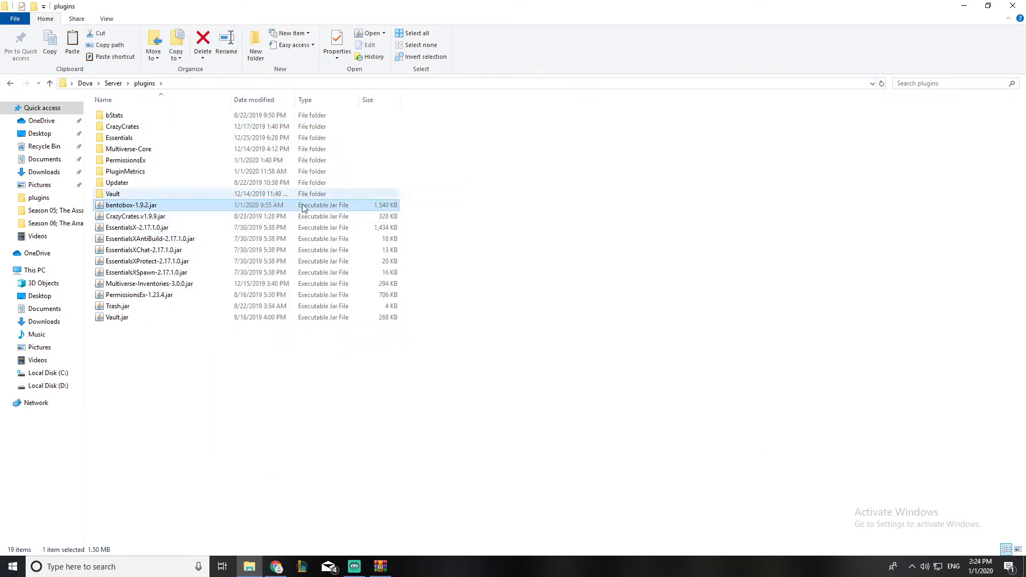
{"action": "left_click", "coordinate": [234, 353]}
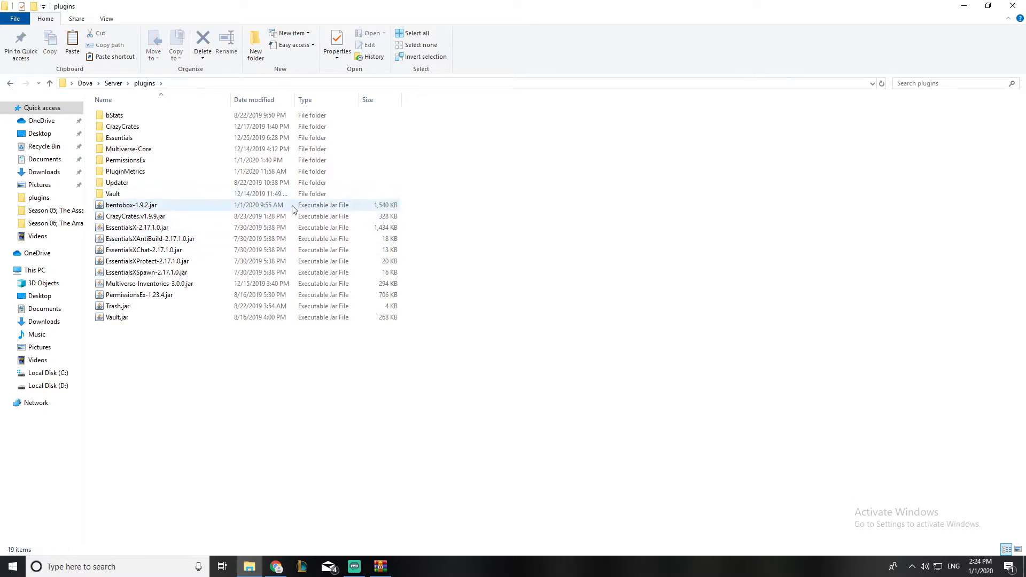
{"action": "key", "text": "alt+Tab"}
{"action": "key", "text": "alt+Tab"}
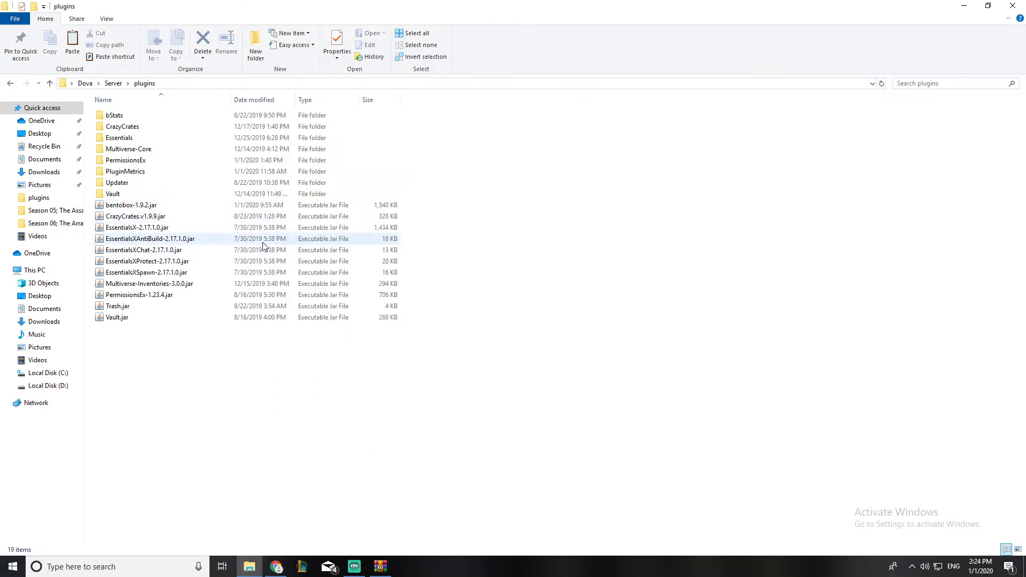
{"action": "key", "text": "BackSpace"}
{"action": "left_click", "coordinate": [117, 284]}
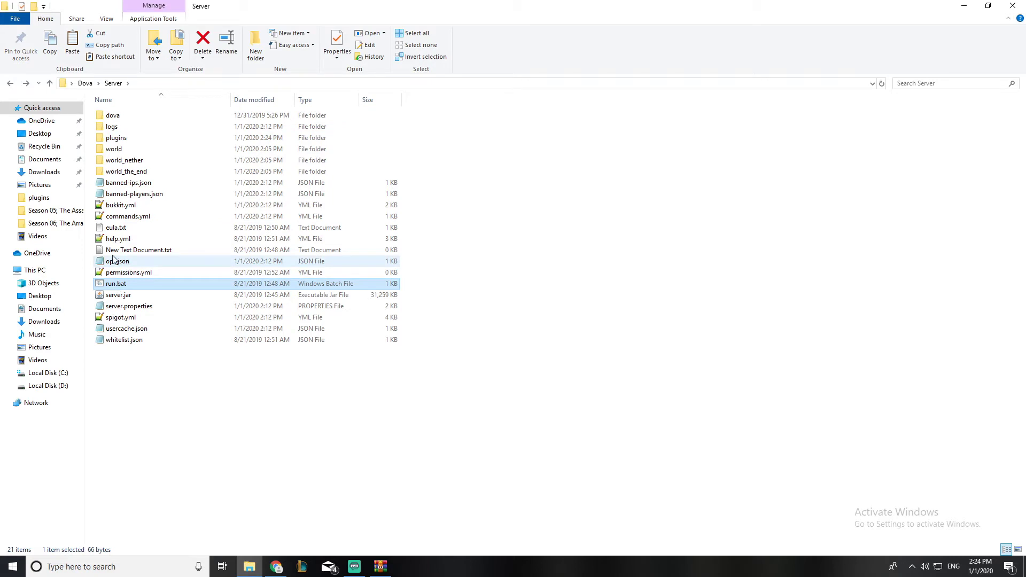
{"action": "double_click", "coordinate": [115, 138]}
Extract the BentoBox folder from the archive into the plugins folder.
{"action": "key", "text": "alt+Tab"}
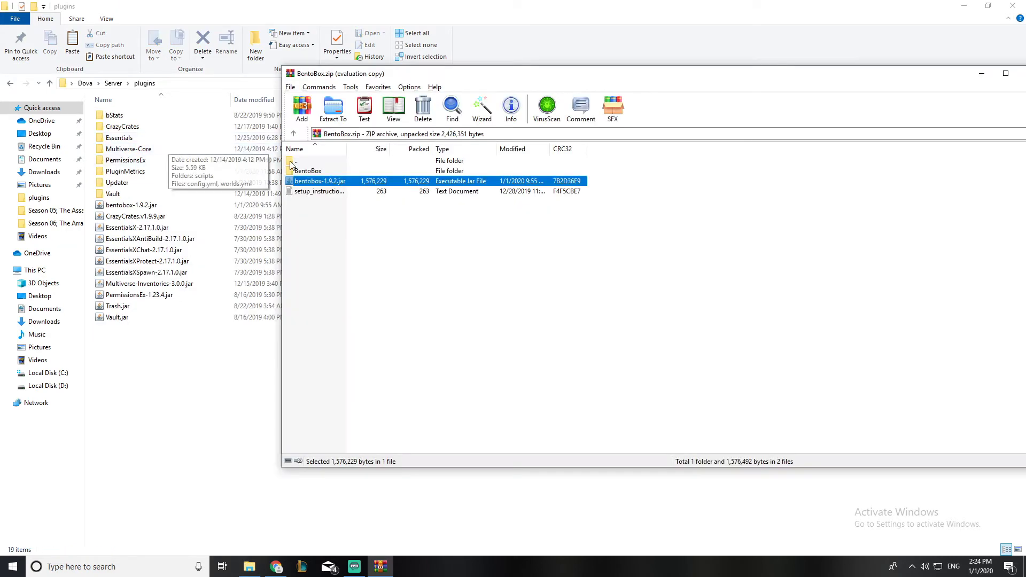
{"action": "left_click", "coordinate": [315, 173]}
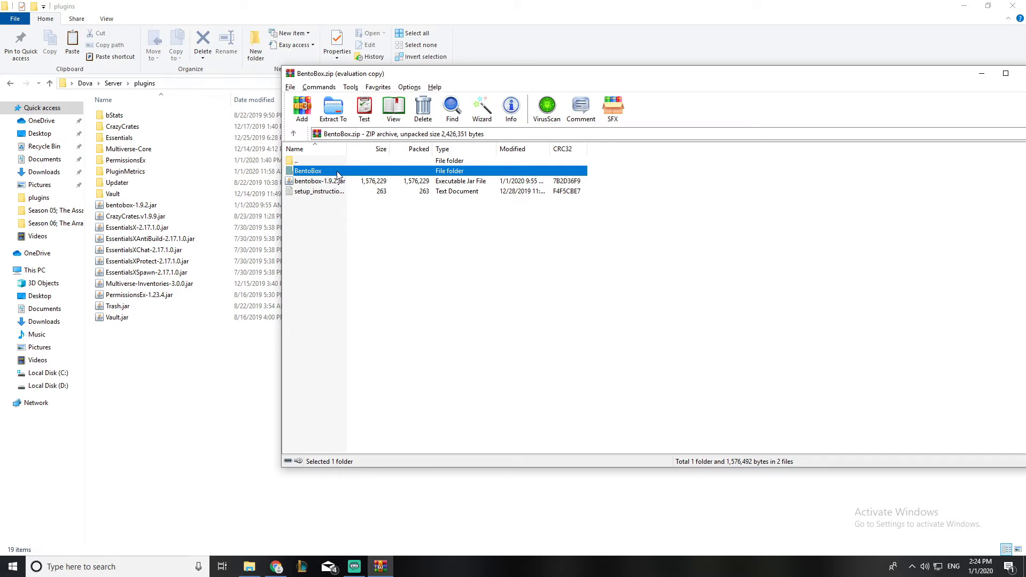
{"action": "left_click_drag", "start_coordinate": [338, 176], "coordinate": [172, 371]}
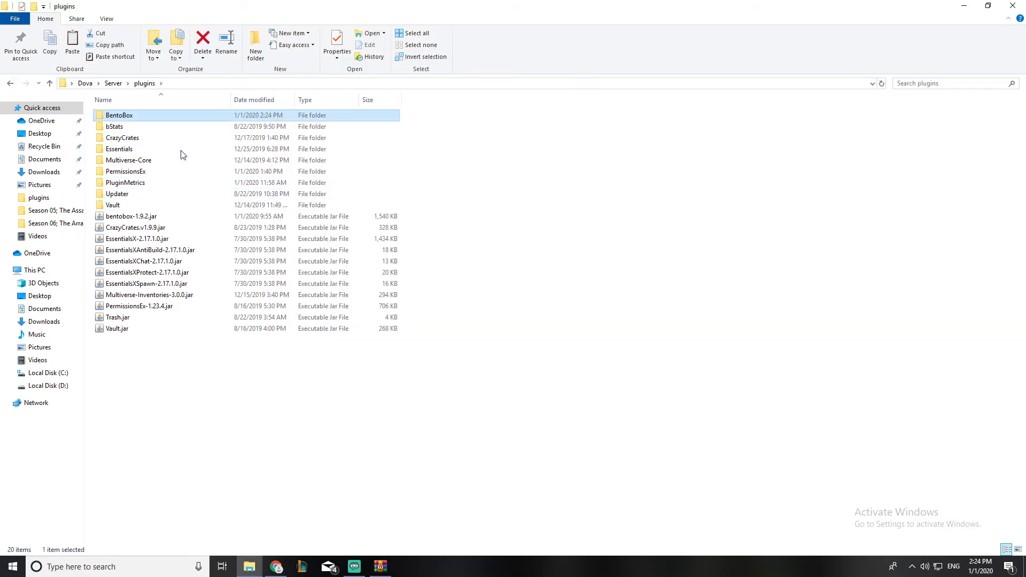
{"action": "double_click", "coordinate": [159, 121]}
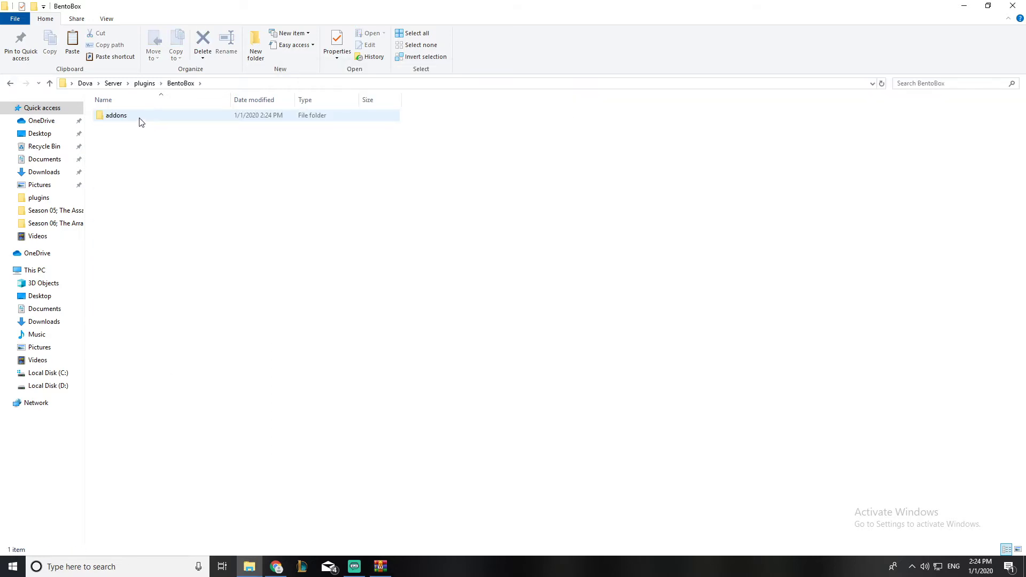
{"action": "double_click", "coordinate": [135, 118]}
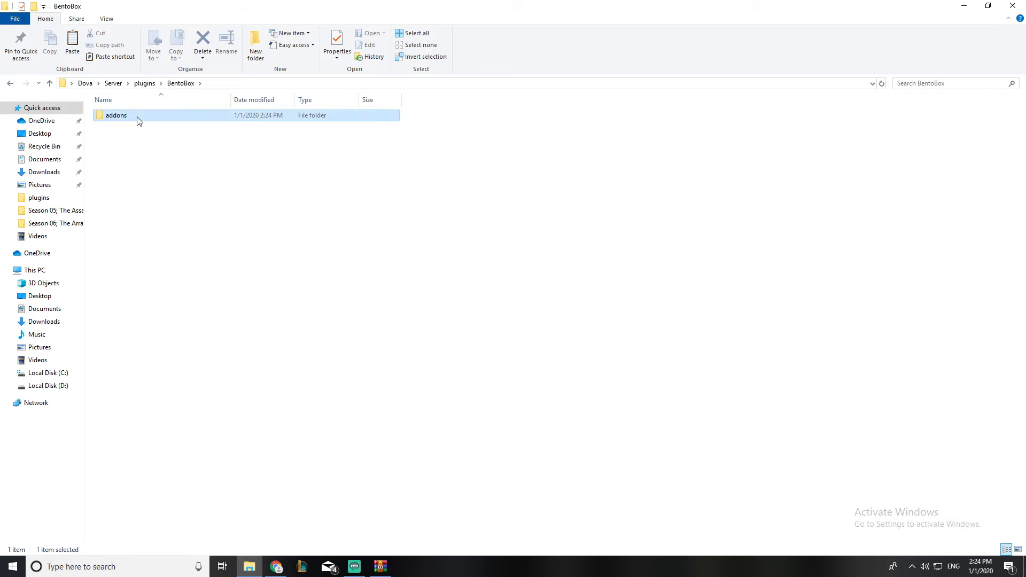
{"action": "left_click_drag", "start_coordinate": [194, 246], "coordinate": [118, 110]}
{"action": "left_click", "coordinate": [195, 236]}
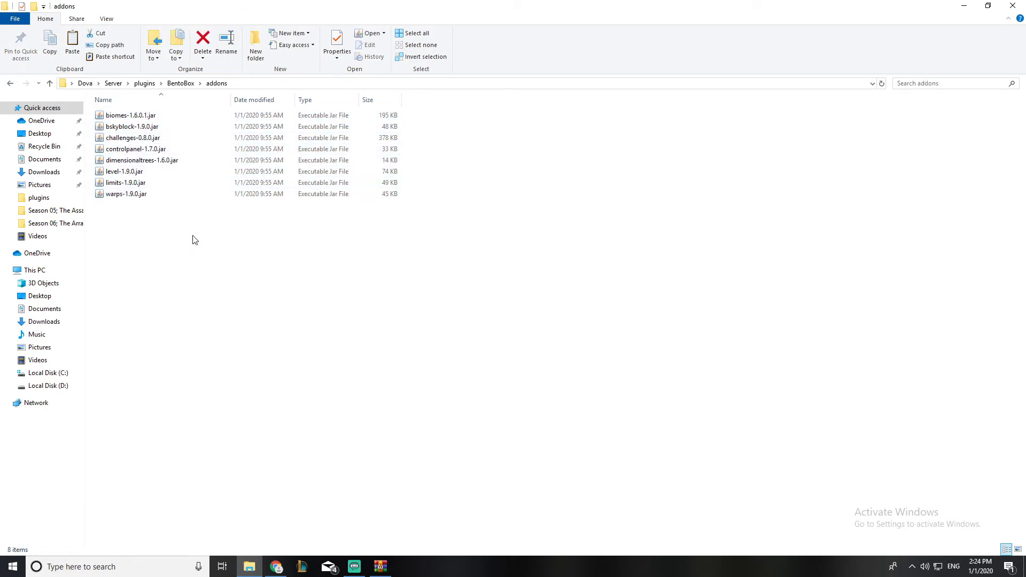
{"action": "left_click_drag", "start_coordinate": [185, 225], "coordinate": [112, 111]}
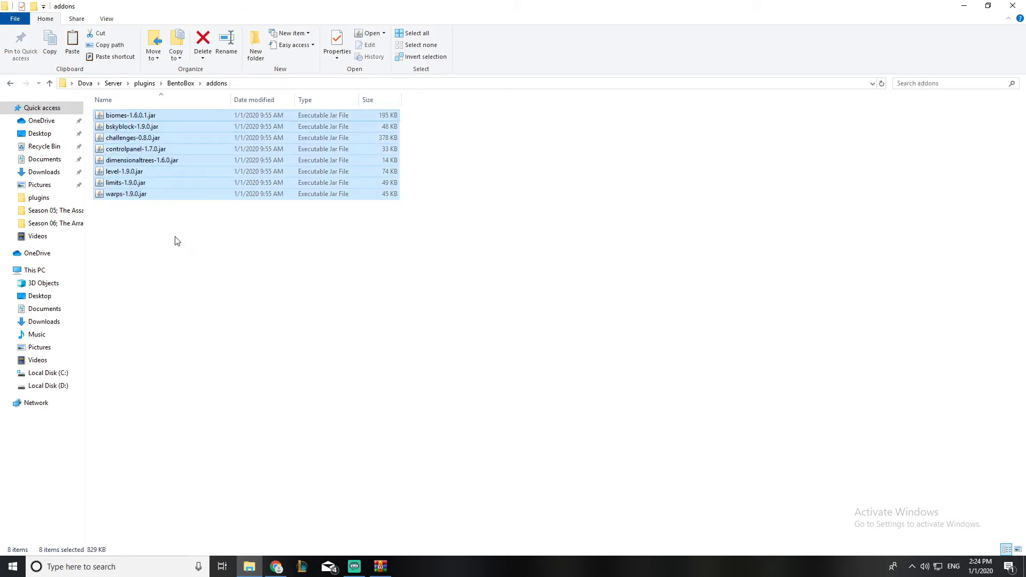
{"action": "left_click", "coordinate": [177, 241]}
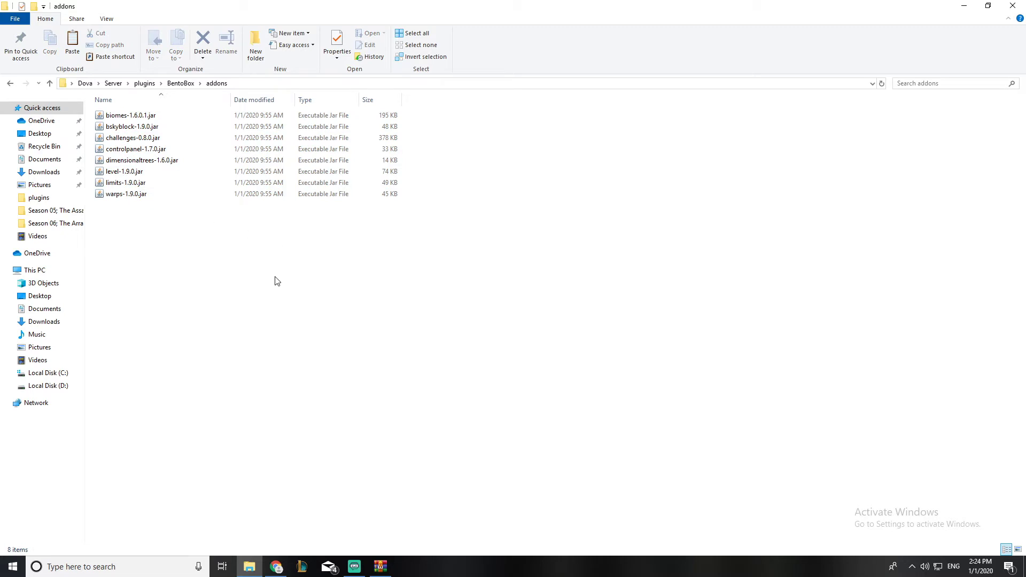
{"action": "key", "text": "BackSpace"}
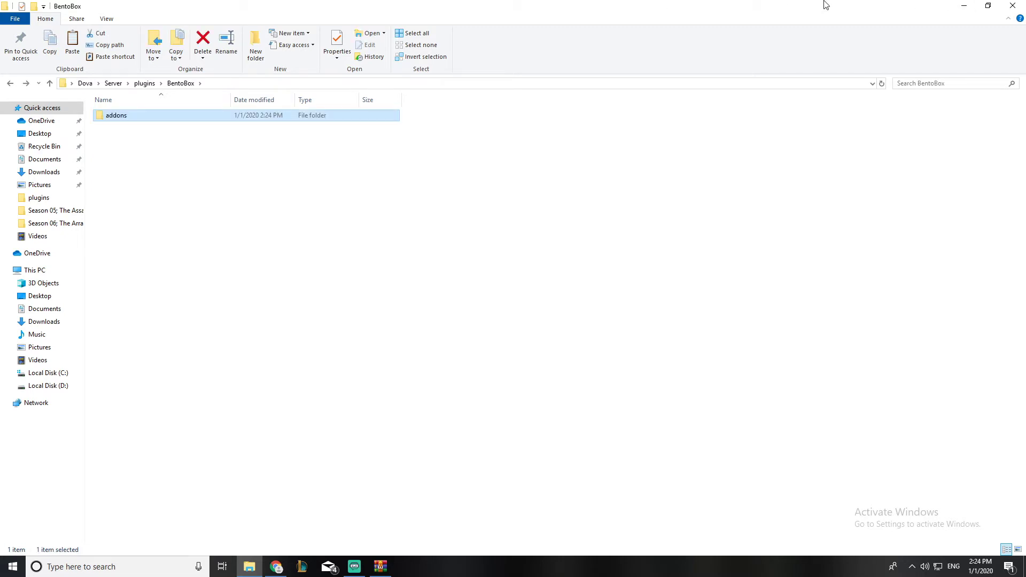
{"action": "left_click", "coordinate": [209, 193]}
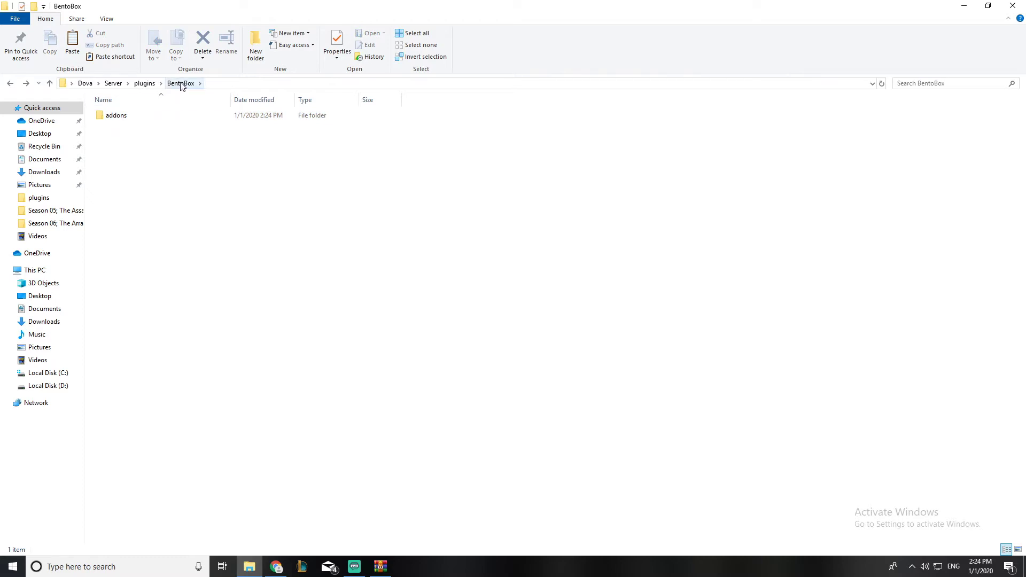
{"action": "key", "text": "BackSpace"}
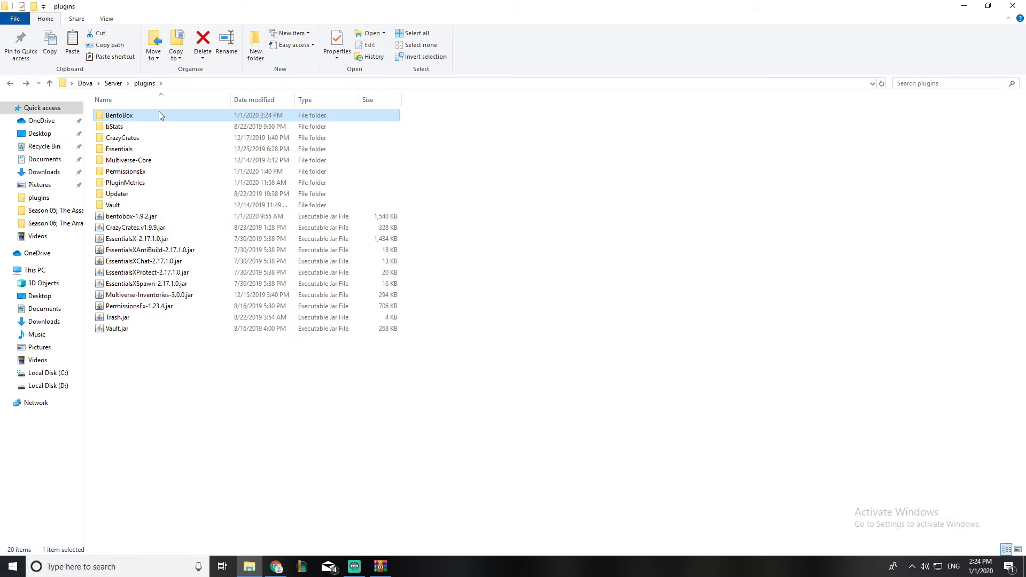
Go up to the Server folder, step through the world folders, and launch run.bat.
{"action": "key", "text": "BackSpace"}
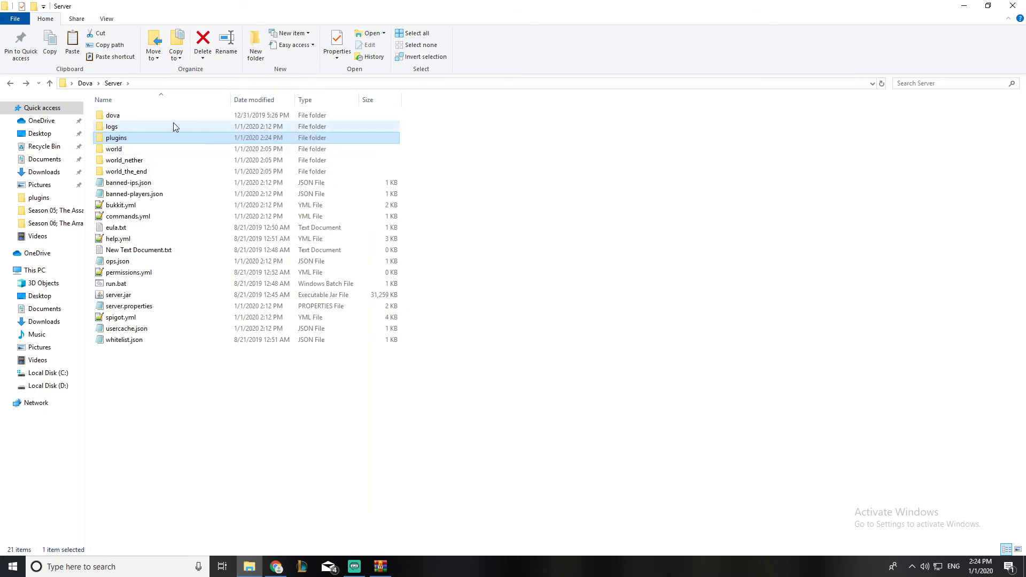
{"action": "key", "text": "Down"}
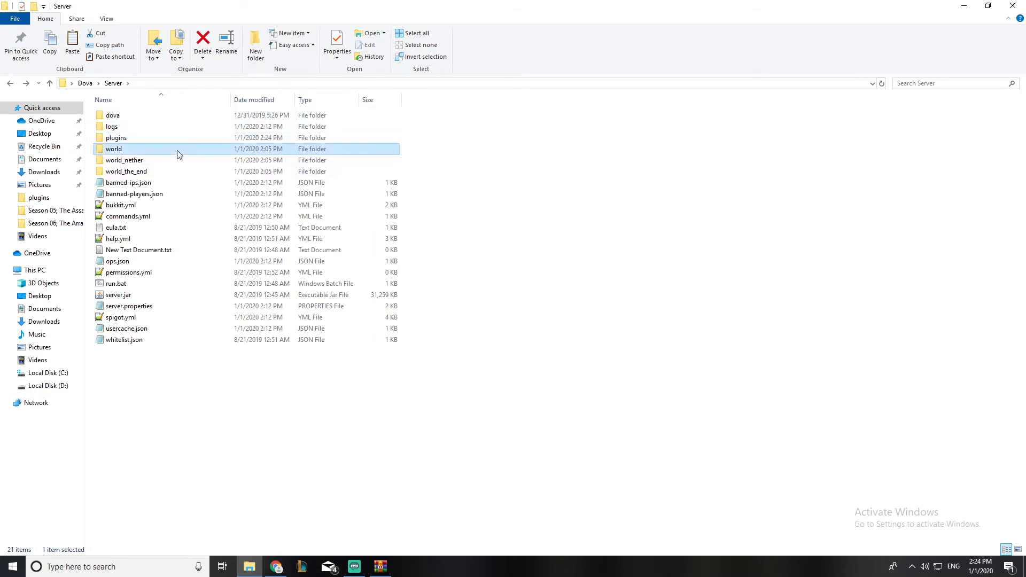
{"action": "key", "text": "Down"}
{"action": "key", "text": "Down"}
{"action": "key", "text": "Up"}
{"action": "key", "text": "Up"}
{"action": "key", "text": "Up"}
{"action": "key", "text": "Down"}
{"action": "key", "text": "Down"}
{"action": "key", "text": "Down"}
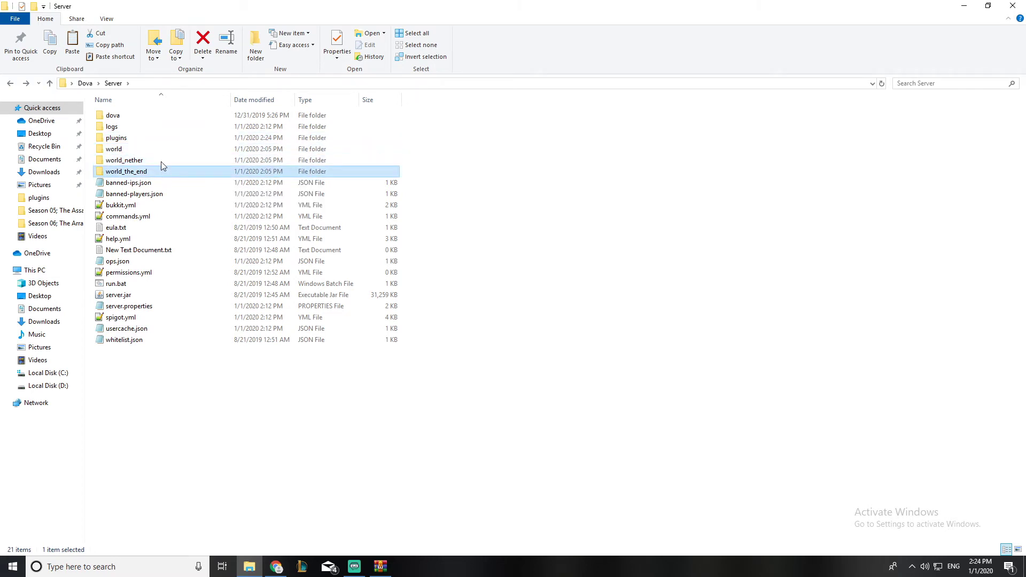
{"action": "key", "text": "Up"}
{"action": "key", "text": "Up"}
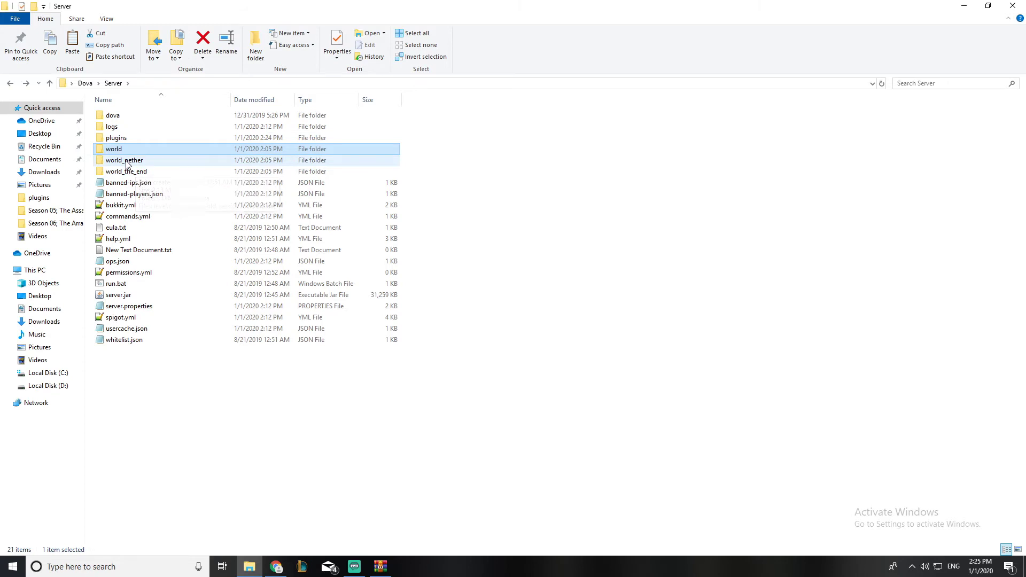
{"action": "double_click", "coordinate": [130, 284]}
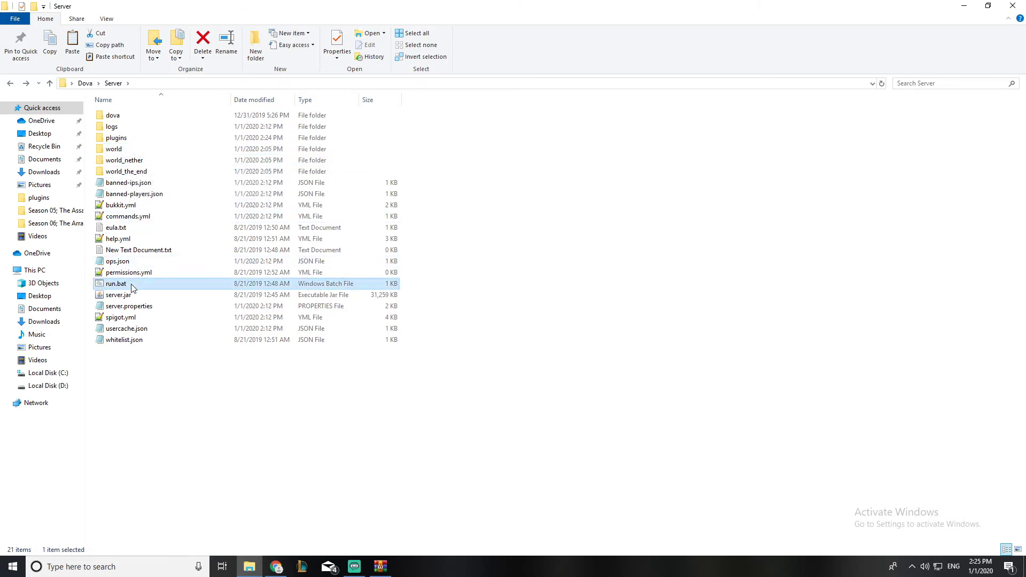
Return to the Server folder window while the Spigot server starts with the new plugins.
{"action": "left_click", "coordinate": [405, 413]}
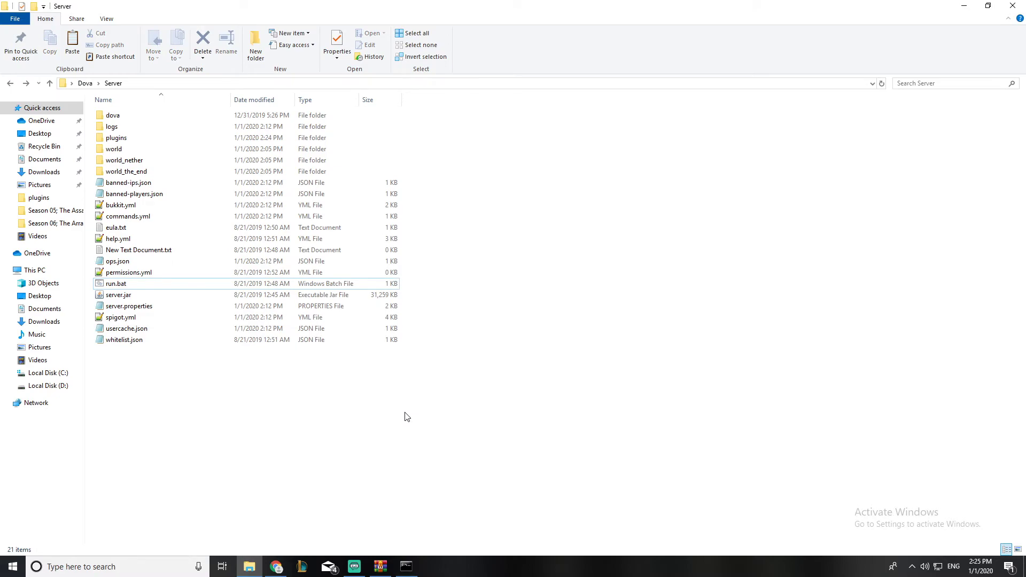
{"action": "key", "text": "F4"}
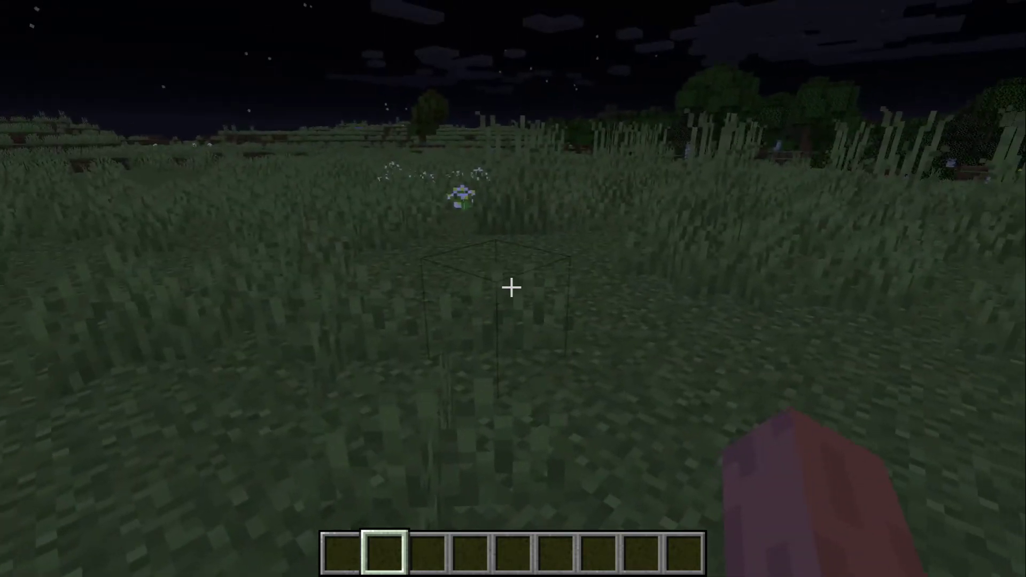
Run /island and choose The Original SkyBlock island type.
{"action": "key", "text": "slash"}
{"action": "type", "text": "island"}
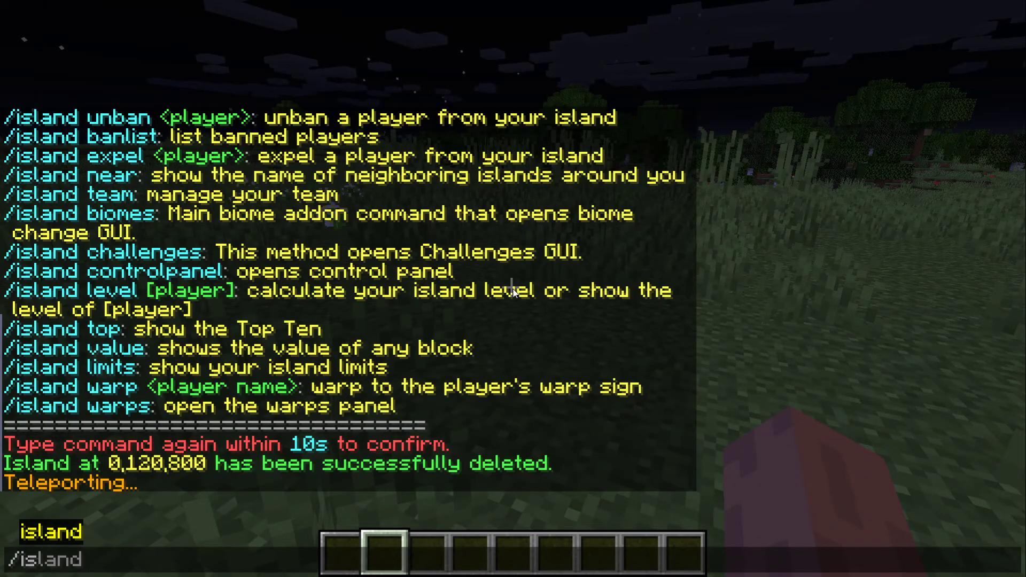
{"action": "key", "text": "Return"}
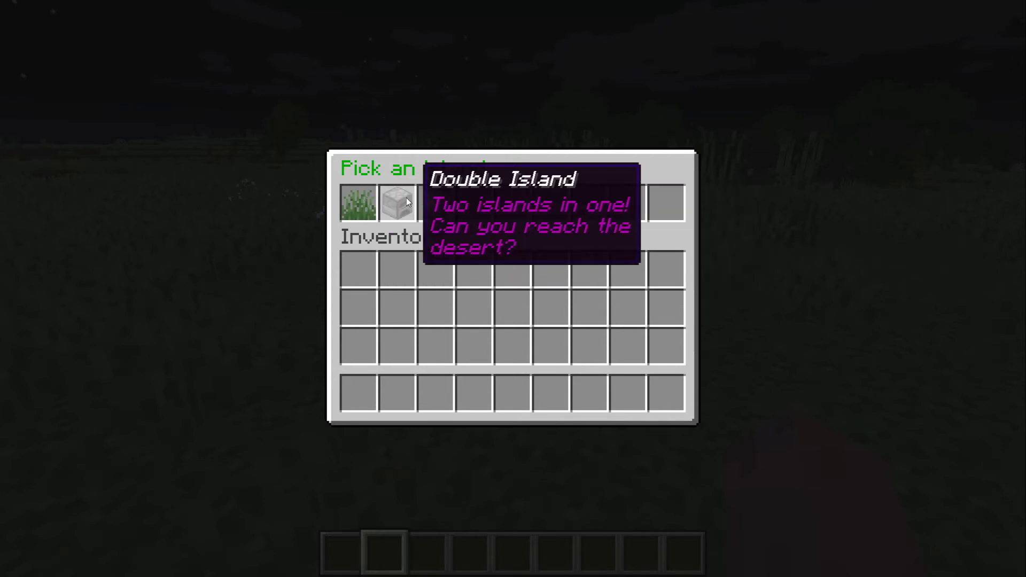
{"action": "left_click", "coordinate": [359, 204]}
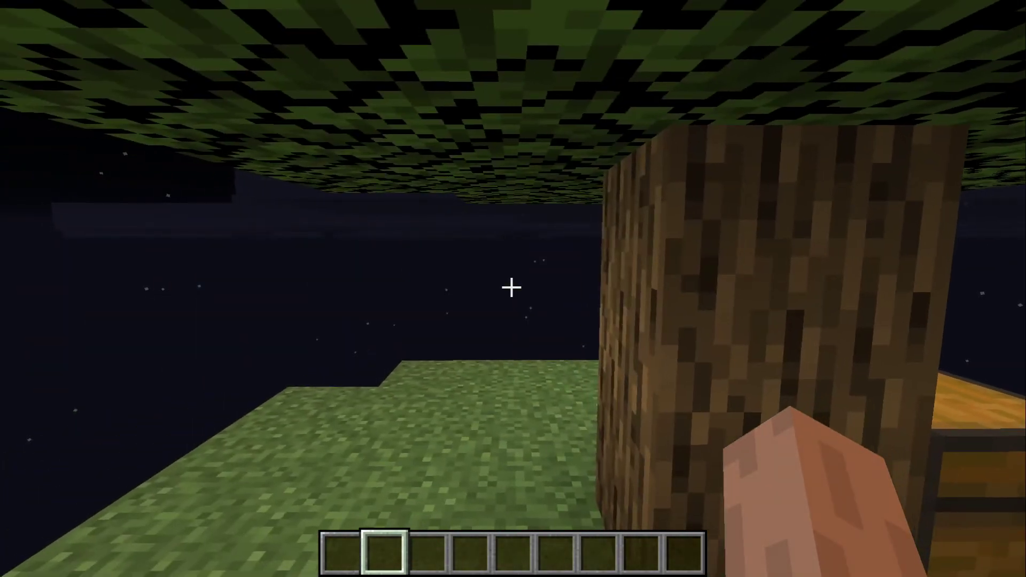
Run /bsbadmin setspawn twice to confirm this island as the world spawn.
{"action": "key", "text": "slash"}
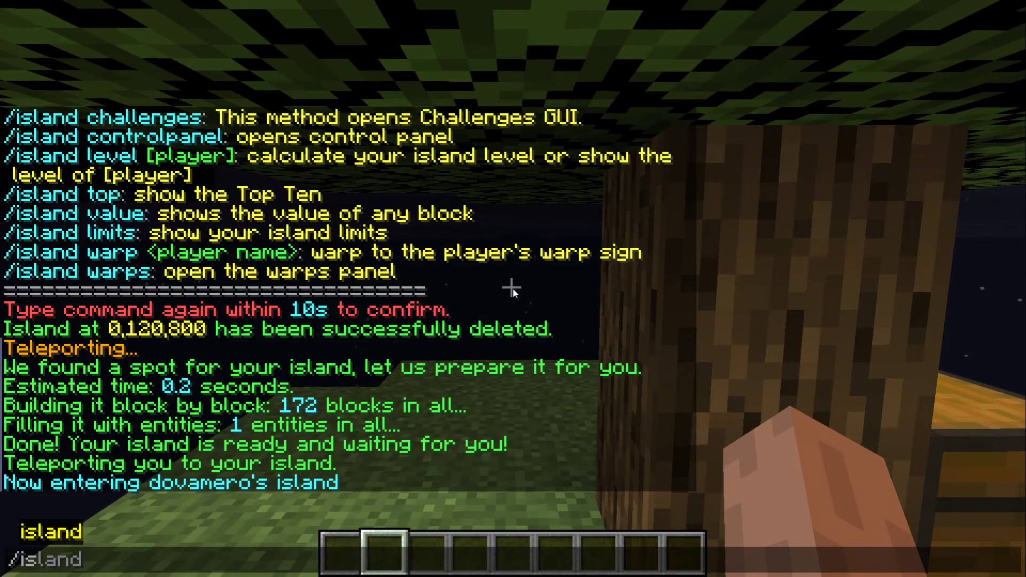
{"action": "type", "text": "b"}
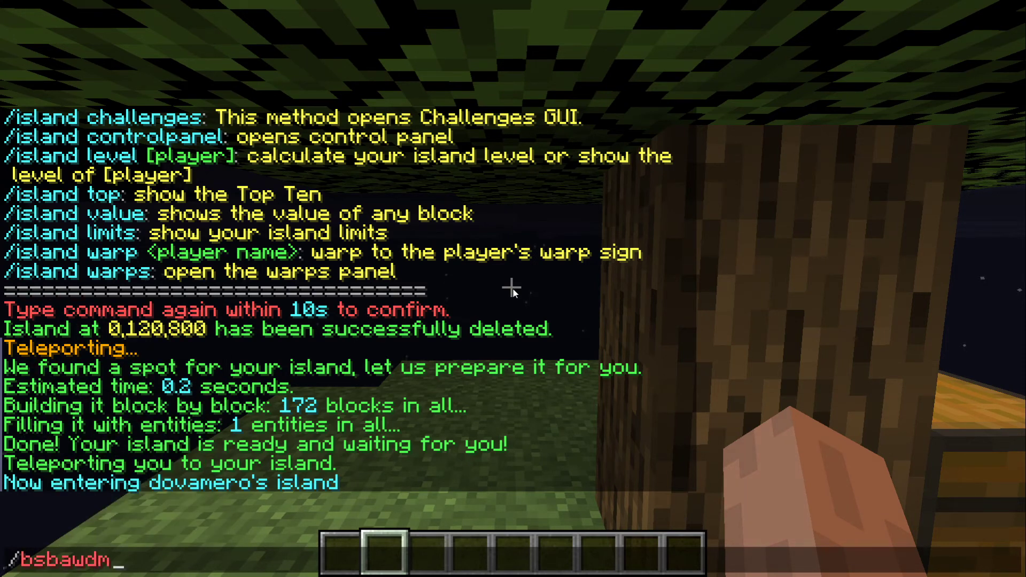
{"action": "type", "text": "sbadmin "}
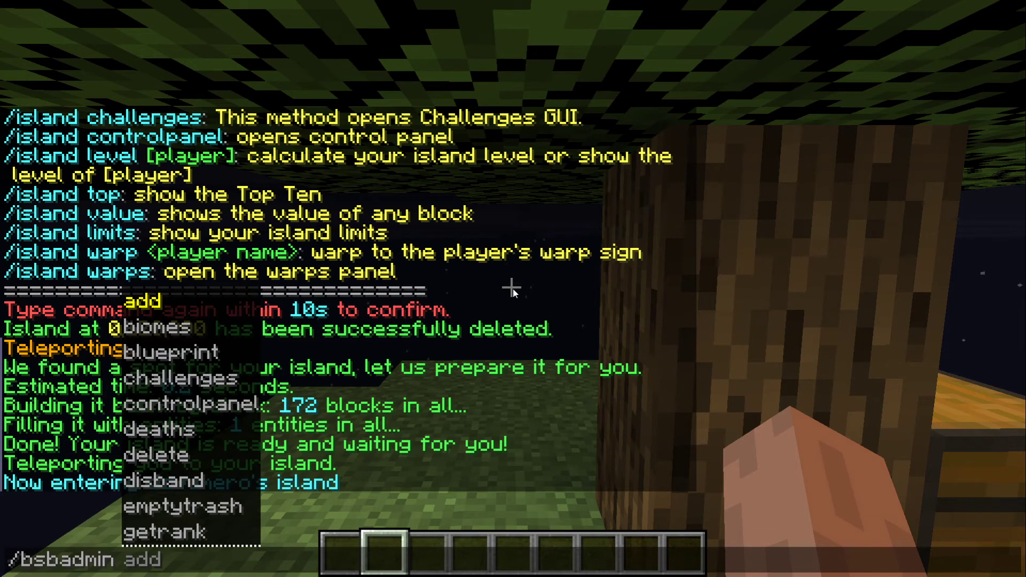
{"action": "type", "text": "setspawn"}
{"action": "key", "text": "Return"}
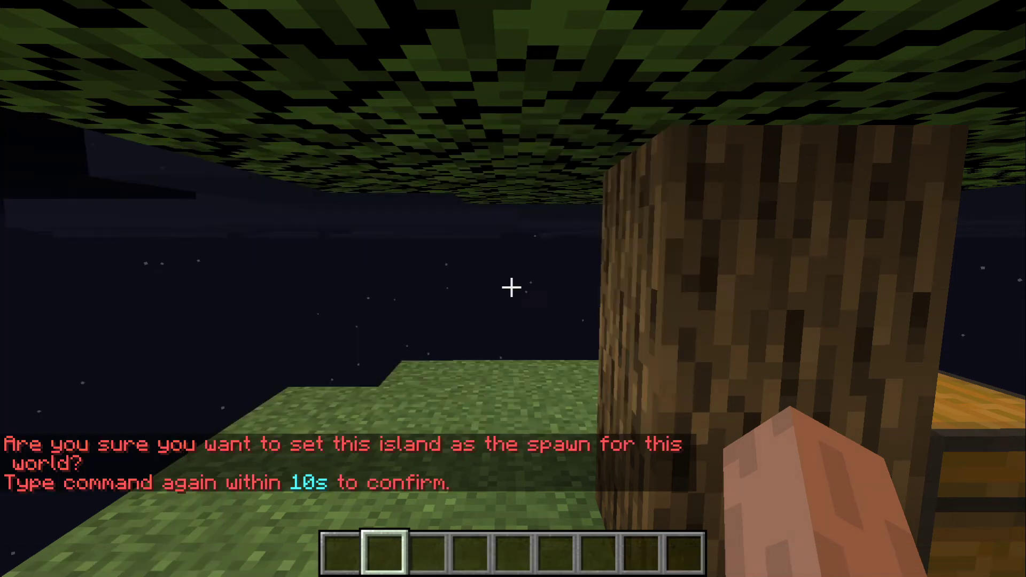
{"action": "key", "text": "t"}
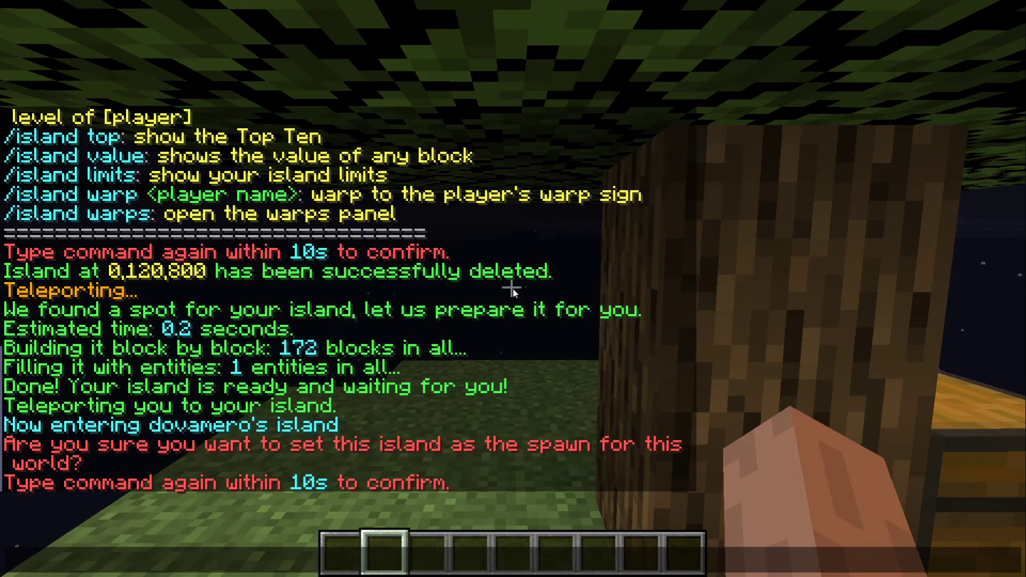
{"action": "key", "text": "Return"}
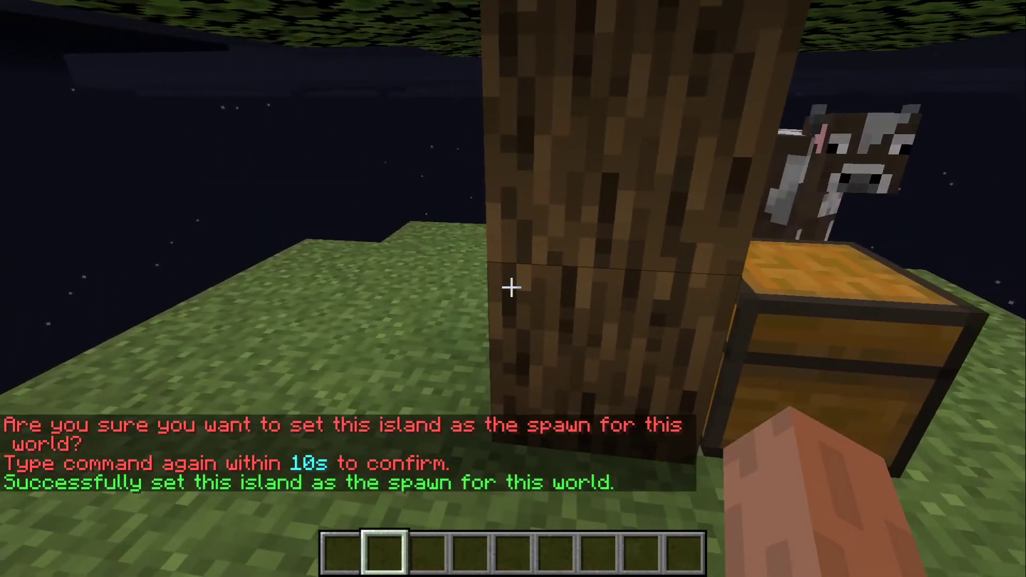
Walk around the tree to look over the island and its cow.
{"action": "key", "text": "s"}
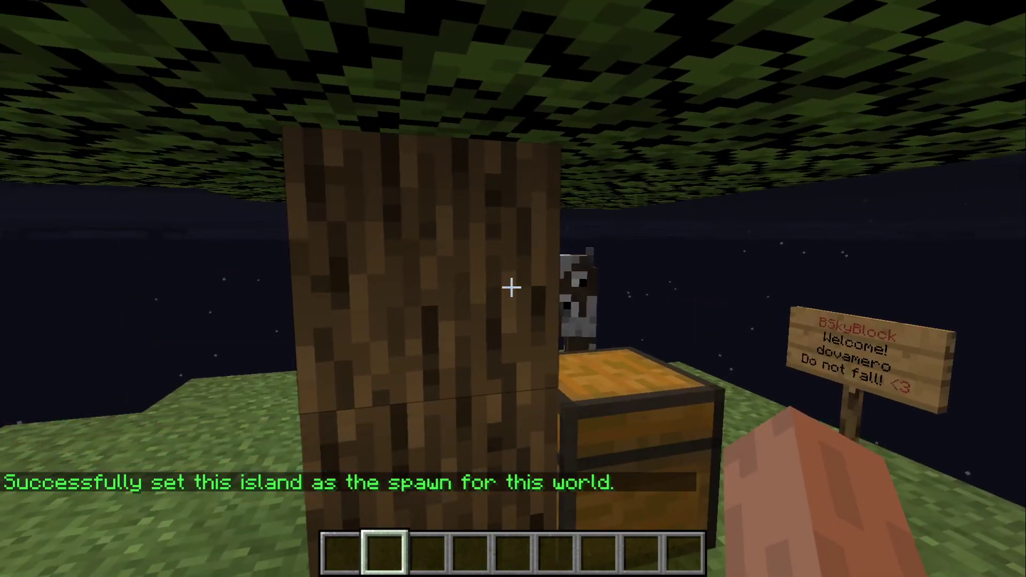
{"action": "key", "text": "d"}
{"action": "key", "text": "a"}
{"action": "key", "text": "d"}
{"action": "key", "text": "a"}
{"action": "key", "text": "s"}
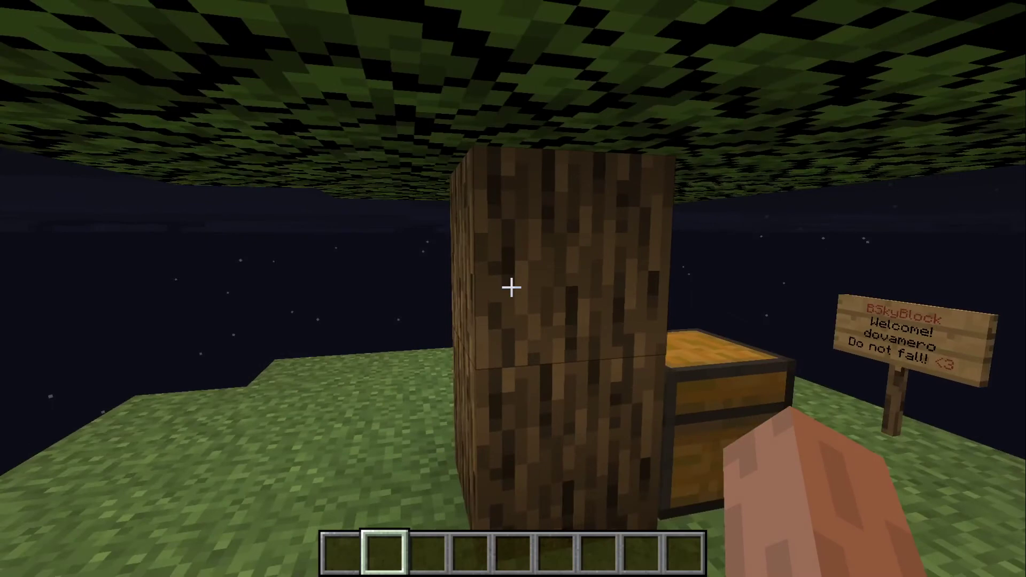
{"action": "key", "text": "d"}
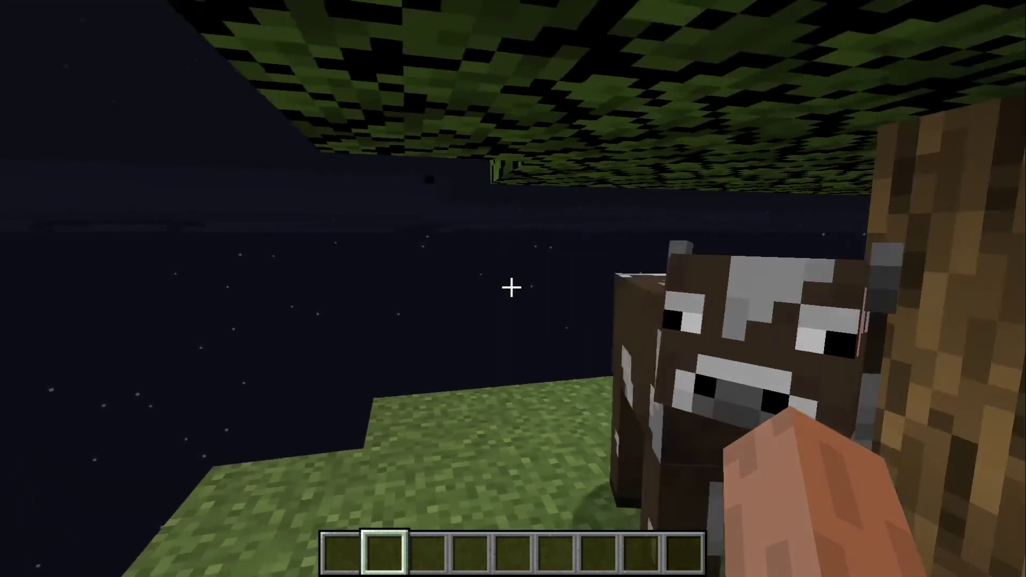
{"action": "key", "text": "w"}
{"action": "key", "text": "slash"}
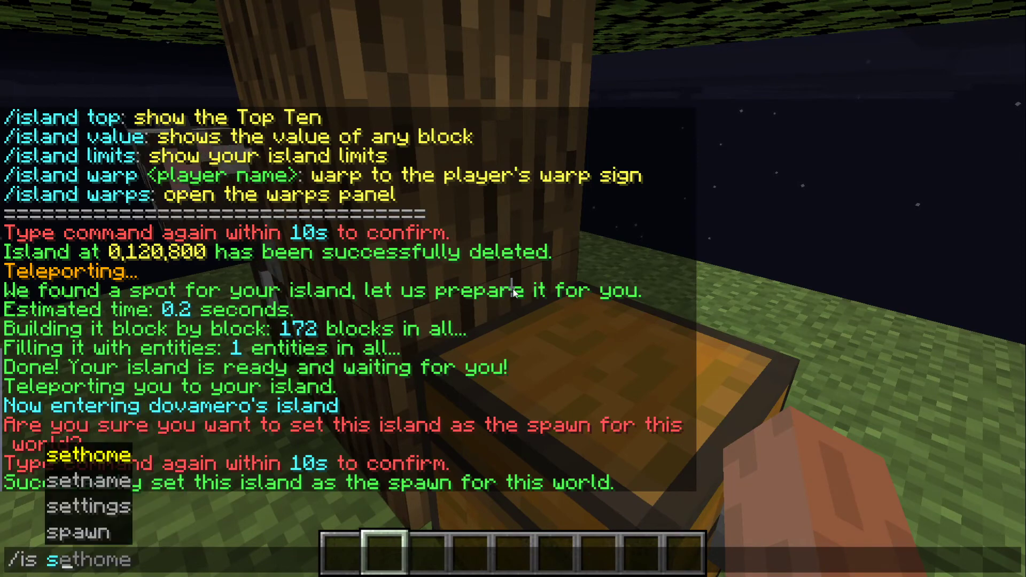
Teleport with /is spawn, then run /island and pick The Original SkyBlock.
{"action": "type", "text": "is spawn"}
{"action": "key", "text": "Return"}
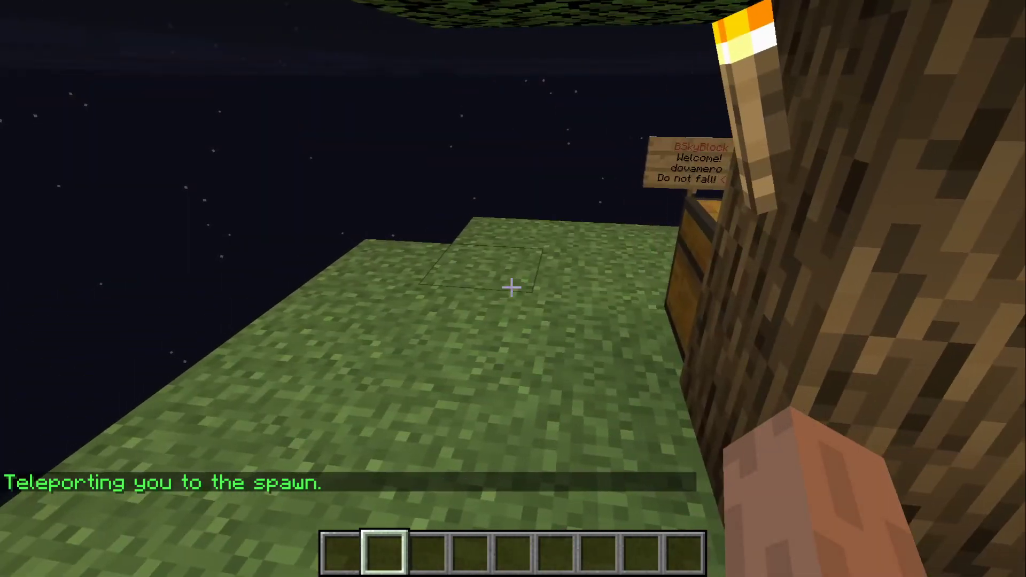
{"action": "key", "text": "slash"}
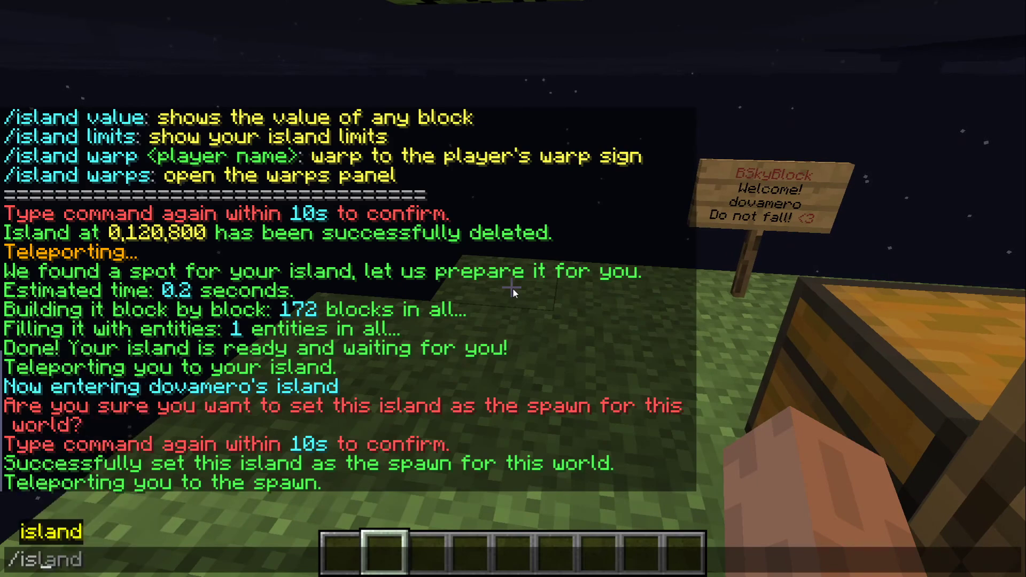
{"action": "type", "text": "island"}
{"action": "key", "text": "Return"}
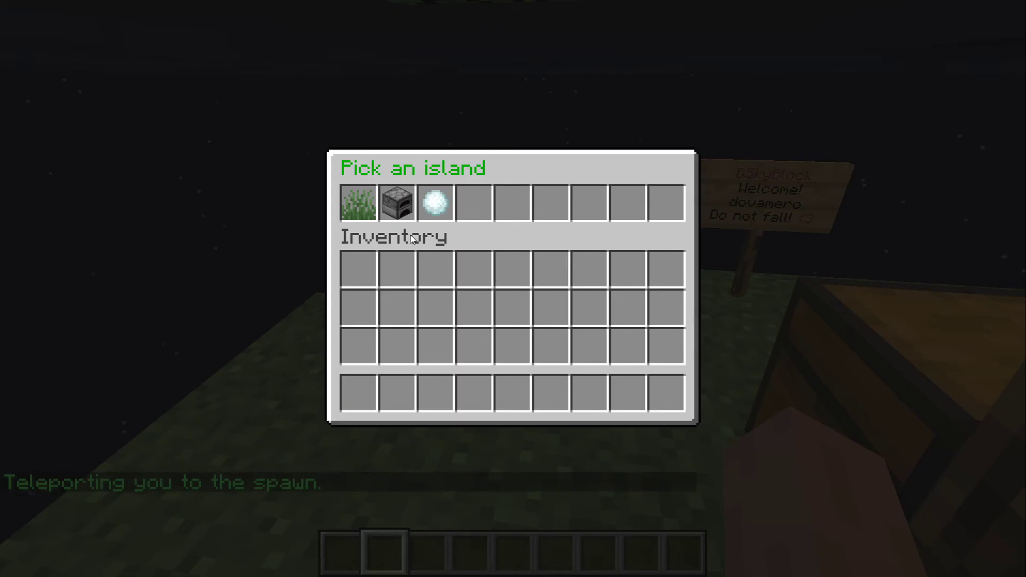
{"action": "left_click", "coordinate": [370, 200]}
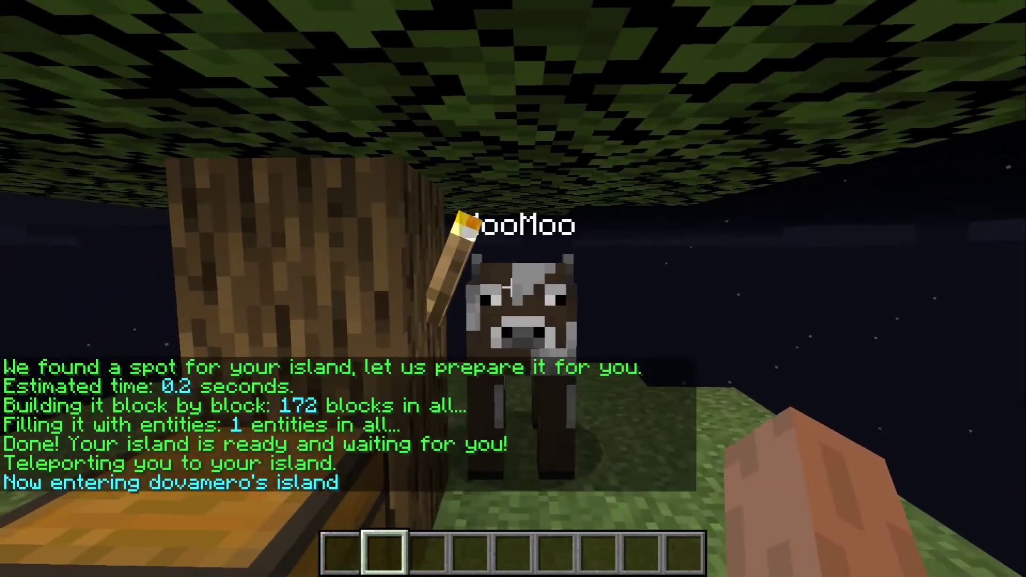
Hit the MooMoo cow repeatedly, then step back to view the tree and chest.
{"action": "left_click", "coordinate": [511, 287]}
{"action": "left_click", "coordinate": [512, 287]}
{"action": "left_click", "coordinate": [512, 288]}
{"action": "left_click", "coordinate": [512, 288]}
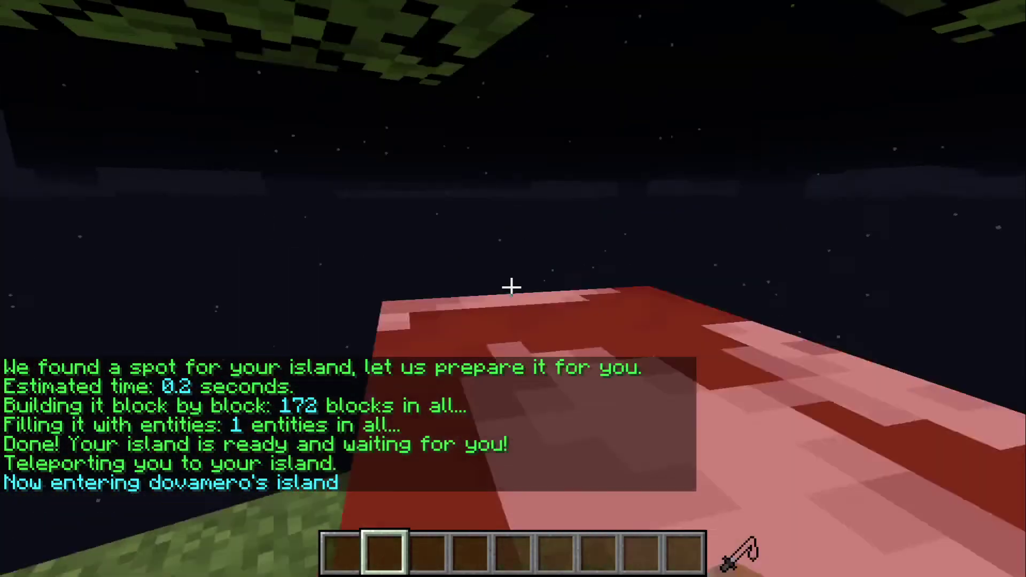
{"action": "left_click", "coordinate": [511, 288]}
{"action": "left_click", "coordinate": [512, 288]}
{"action": "left_click", "coordinate": [512, 288]}
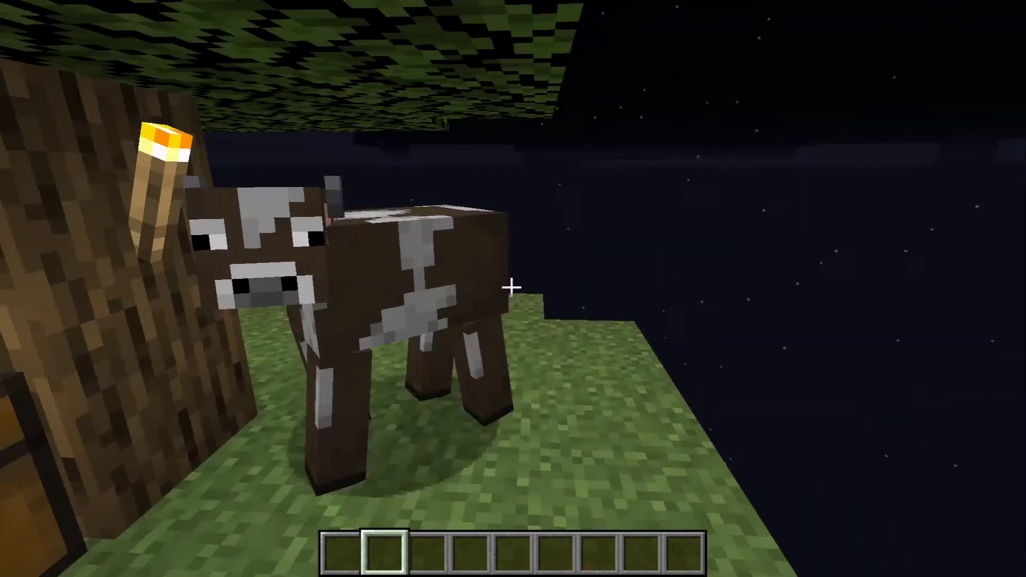
{"action": "left_click", "coordinate": [512, 287]}
{"action": "left_click", "coordinate": [511, 288]}
{"action": "left_click", "coordinate": [512, 287]}
{"action": "left_click", "coordinate": [511, 287]}
{"action": "key", "text": "s"}
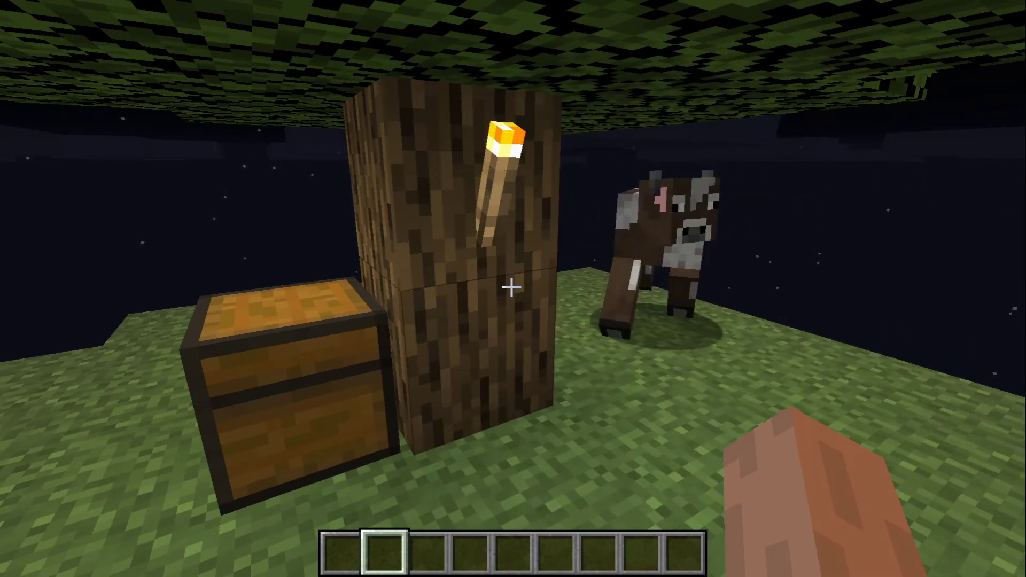
Teleport to the world spawn with /is spawn, then start entering /bsbadmin help.
{"action": "type", "text": "/is spaw"}
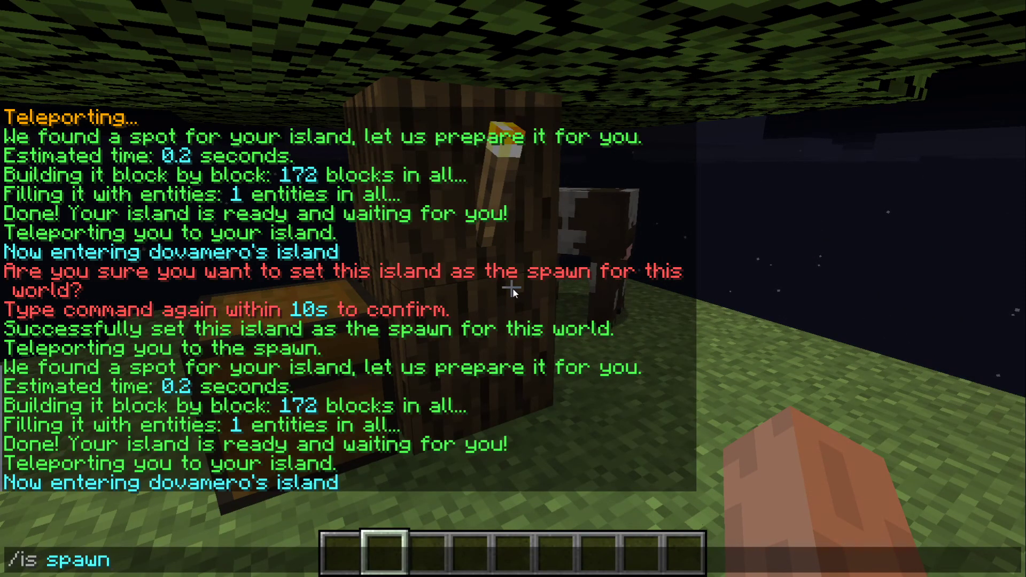
{"action": "type", "text": "n"}
{"action": "key", "text": "Return"}
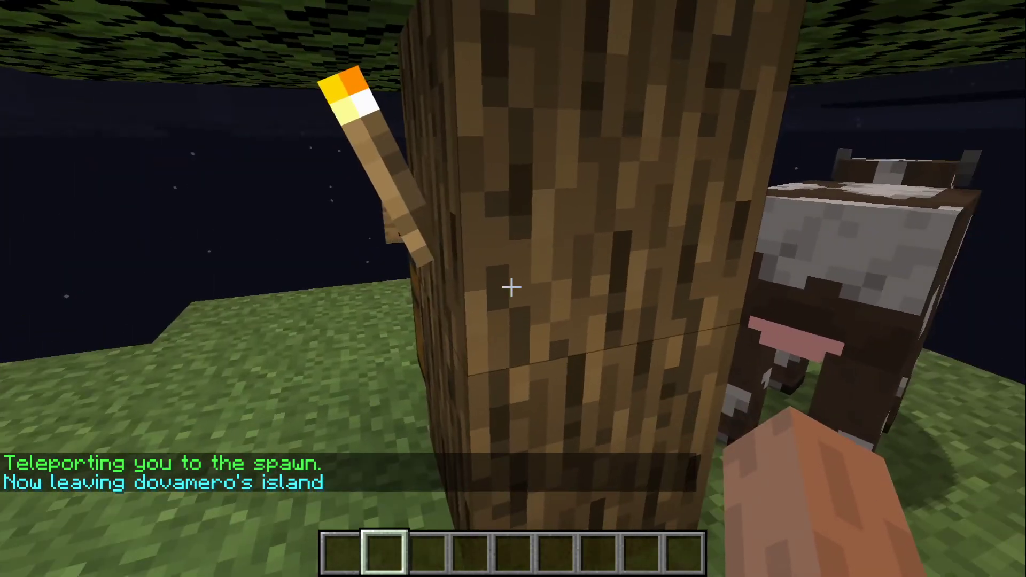
{"action": "type", "text": "/bsbadmin"}
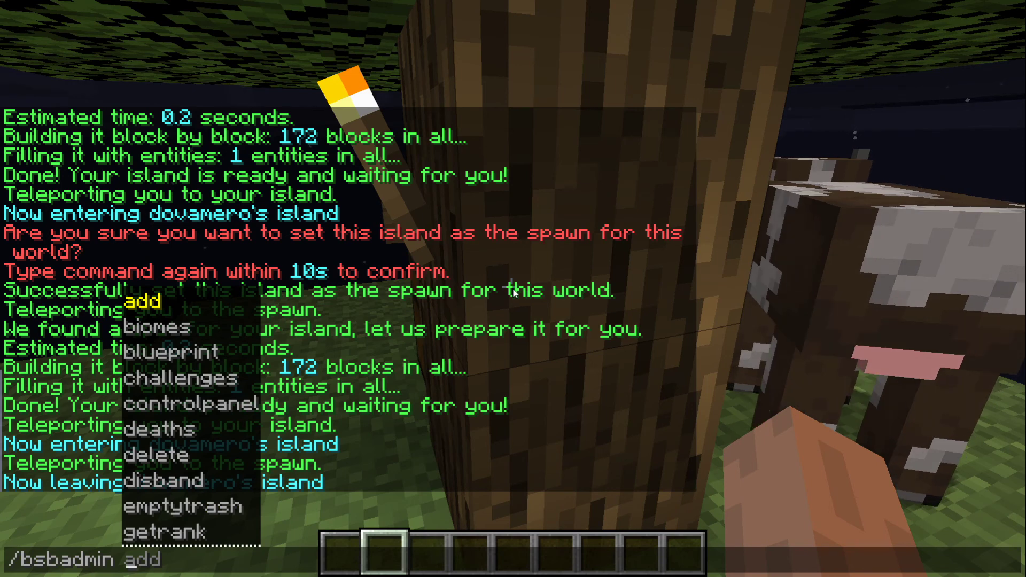
{"action": "type", "text": " help"}
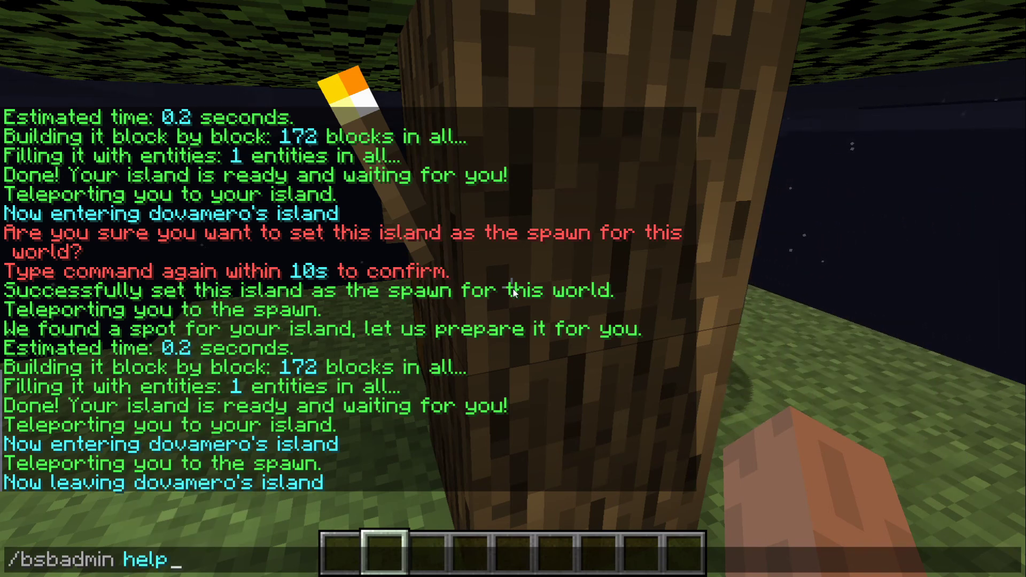
Run /bsbadmin help and read its admin commands like setspawn, purge and limits in chat.
{"action": "key", "text": "Return"}
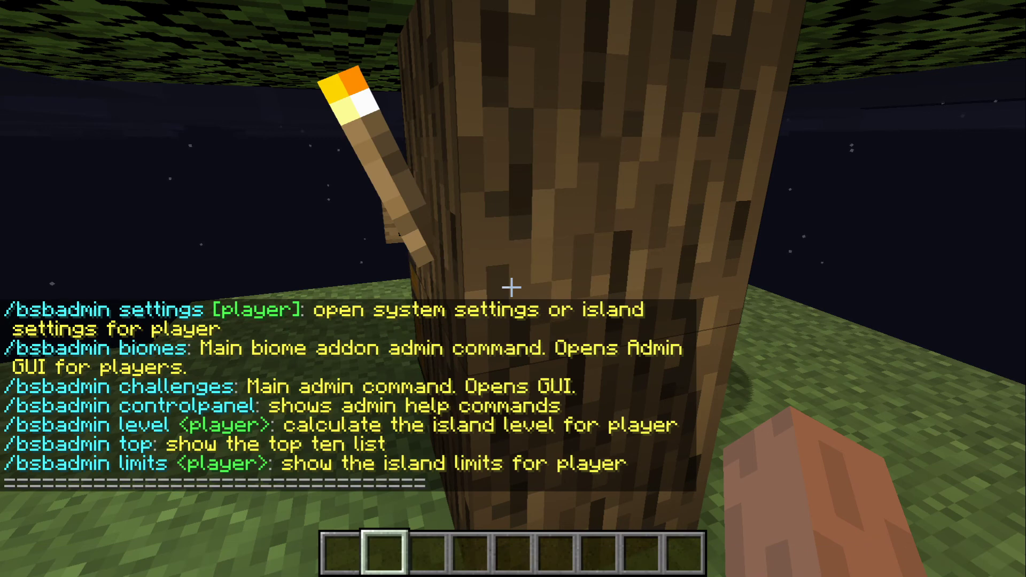
{"action": "key", "text": "t"}
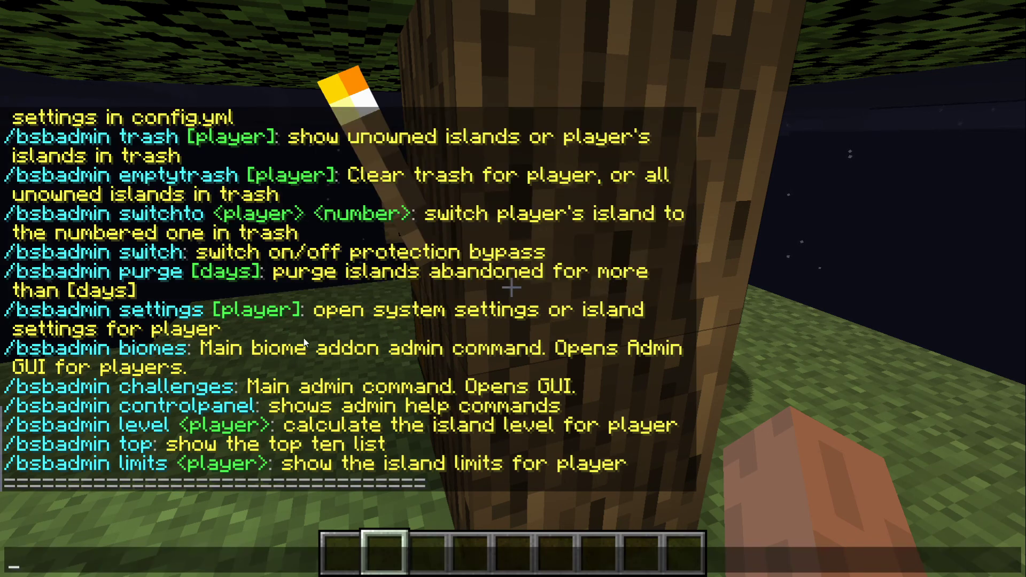
{"action": "scroll", "coordinate": [304, 338], "scroll_direction": "up", "scroll_amount": 5}
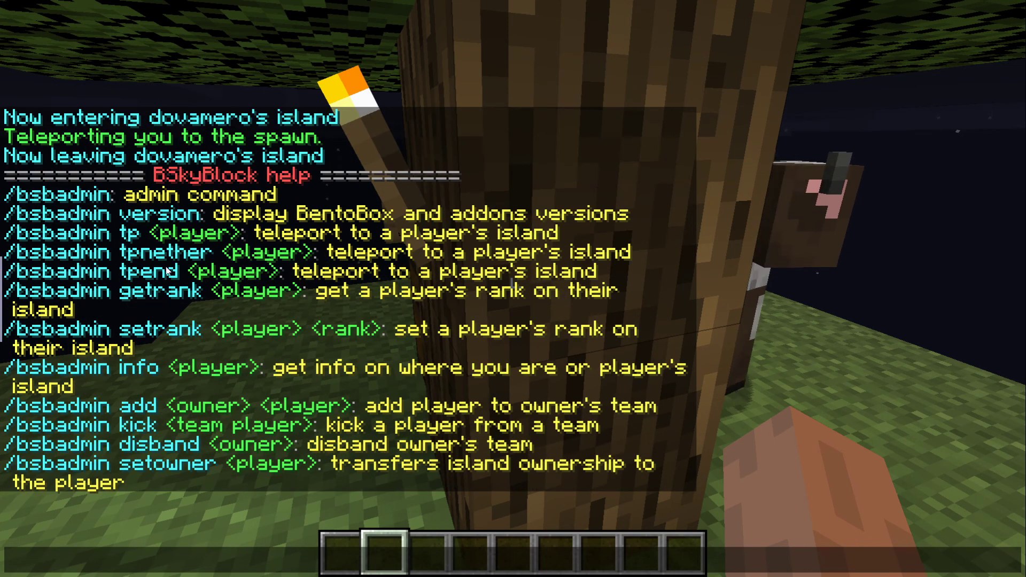
{"action": "scroll", "coordinate": [169, 299], "scroll_direction": "down", "scroll_amount": 5}
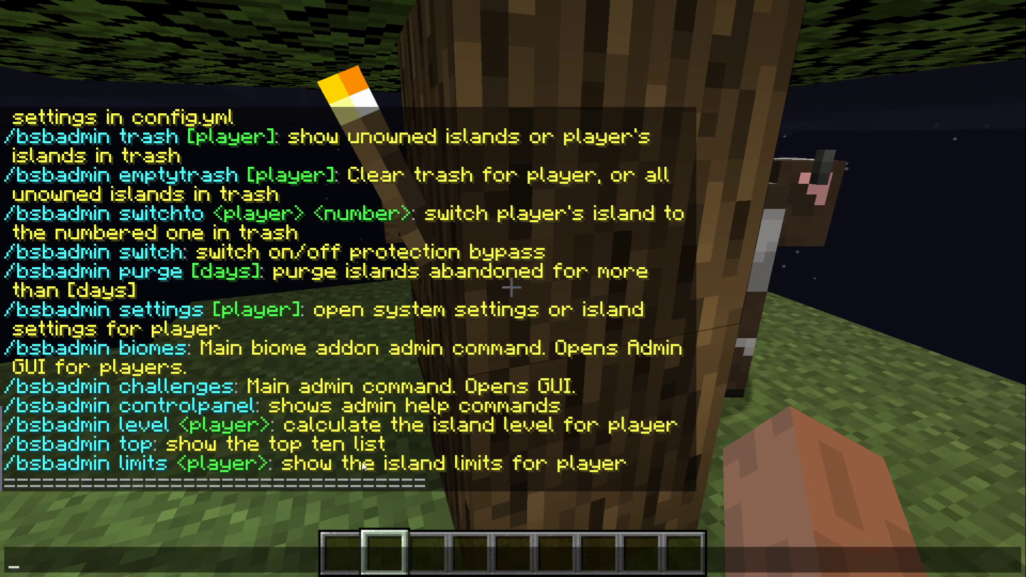
{"action": "scroll", "coordinate": [277, 389], "scroll_direction": "up", "scroll_amount": 6}
{"action": "scroll", "coordinate": [268, 389], "scroll_direction": "down", "scroll_amount": 3}
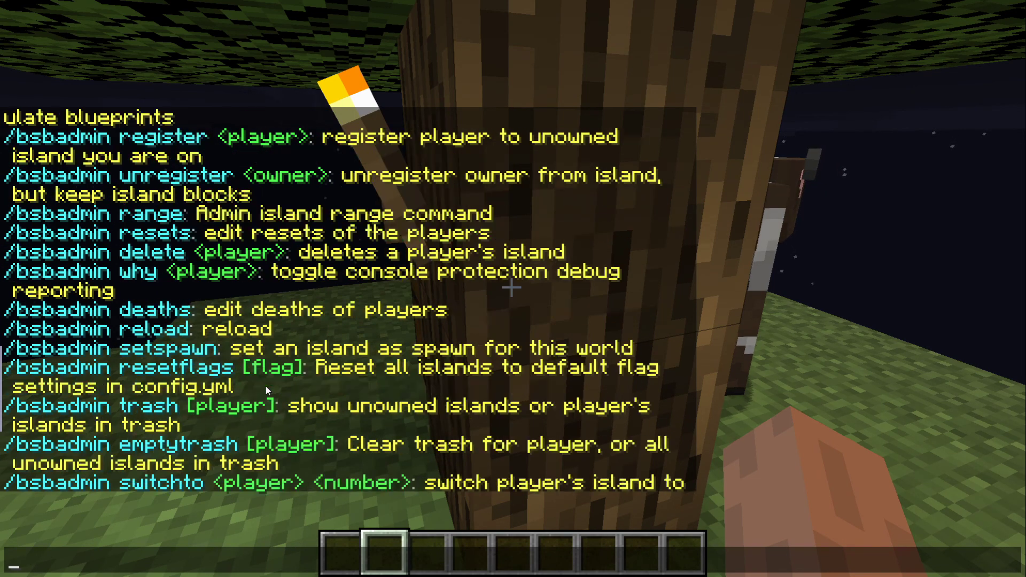
{"action": "scroll", "coordinate": [267, 391], "scroll_direction": "down", "scroll_amount": 3}
{"action": "key", "text": "Escape"}
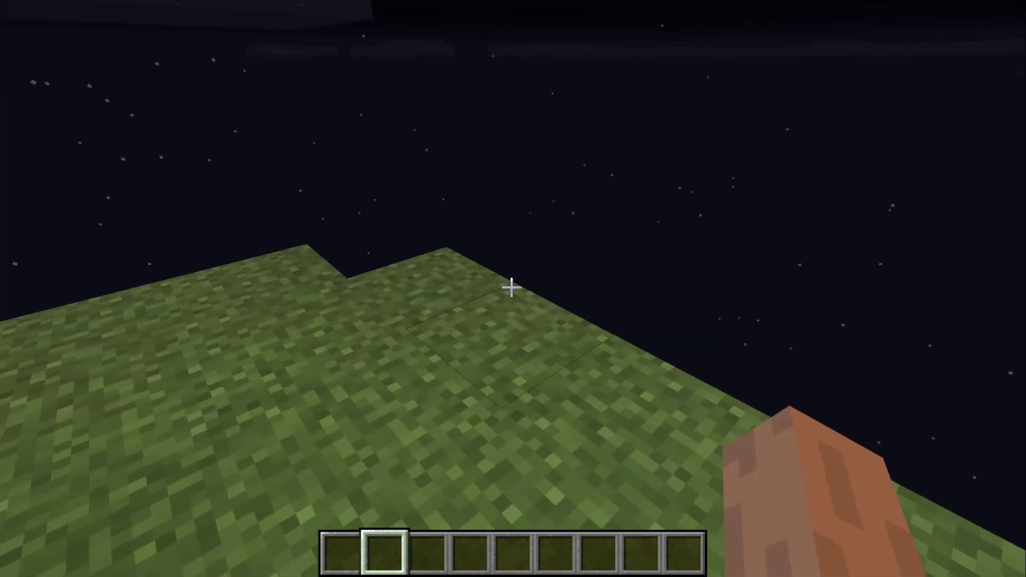